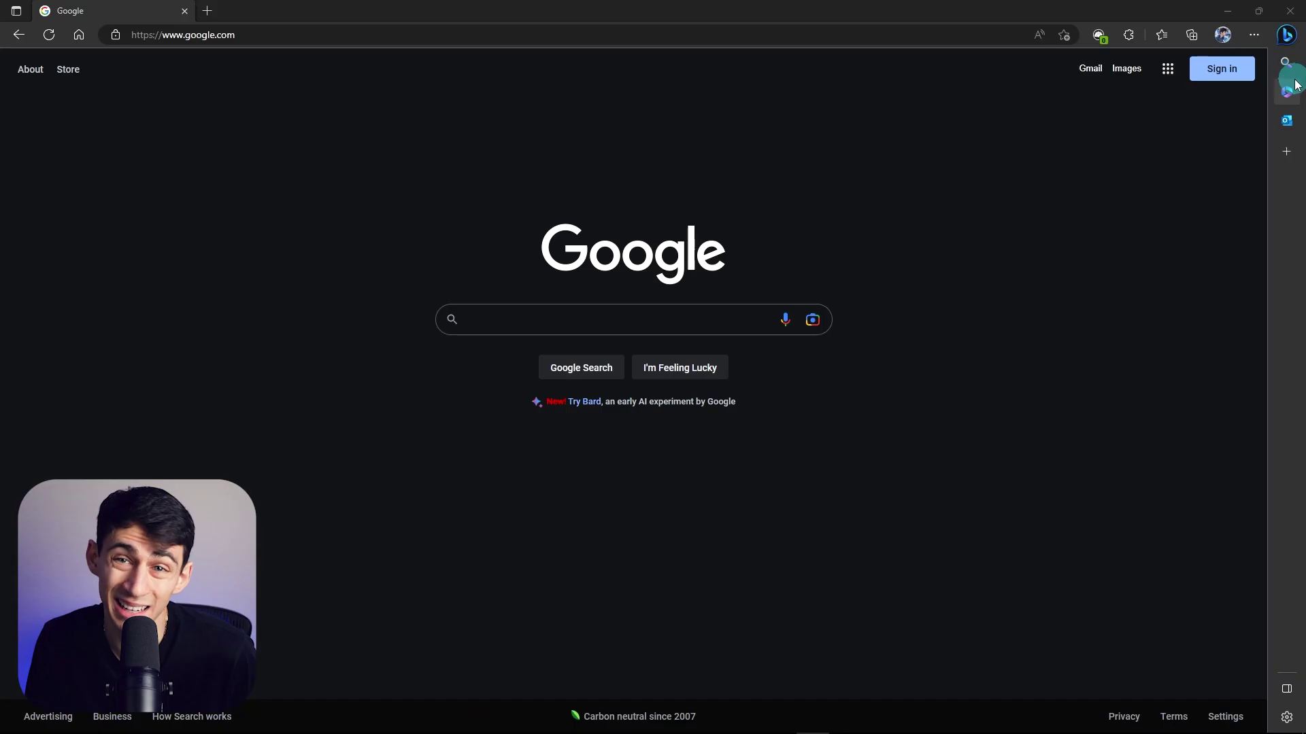
Step: Ask Bing chat "what is better google chrome or edge?" and read its answer citing makeuseof, expressvpn and kinsta
{"action": "left_click", "coordinate": [1137, 695]}
{"action": "type", "text": "wh"}
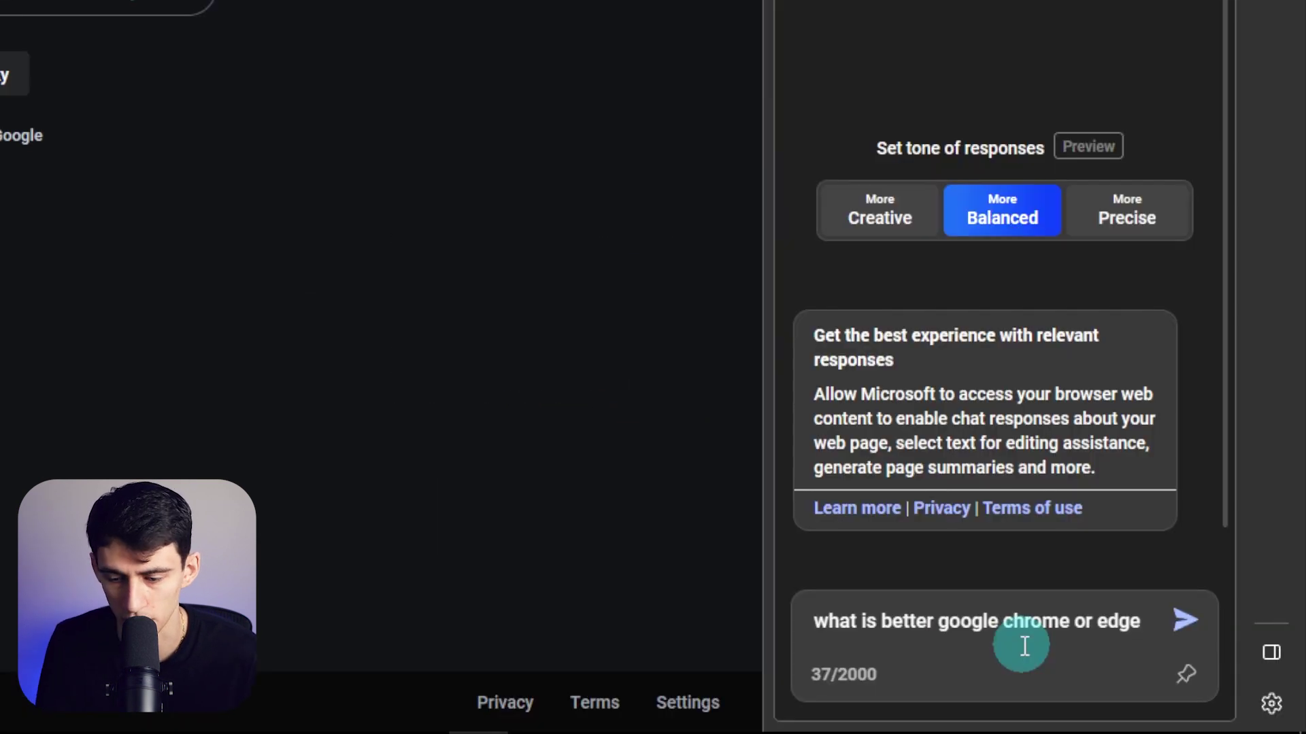
{"action": "key", "text": "Return"}
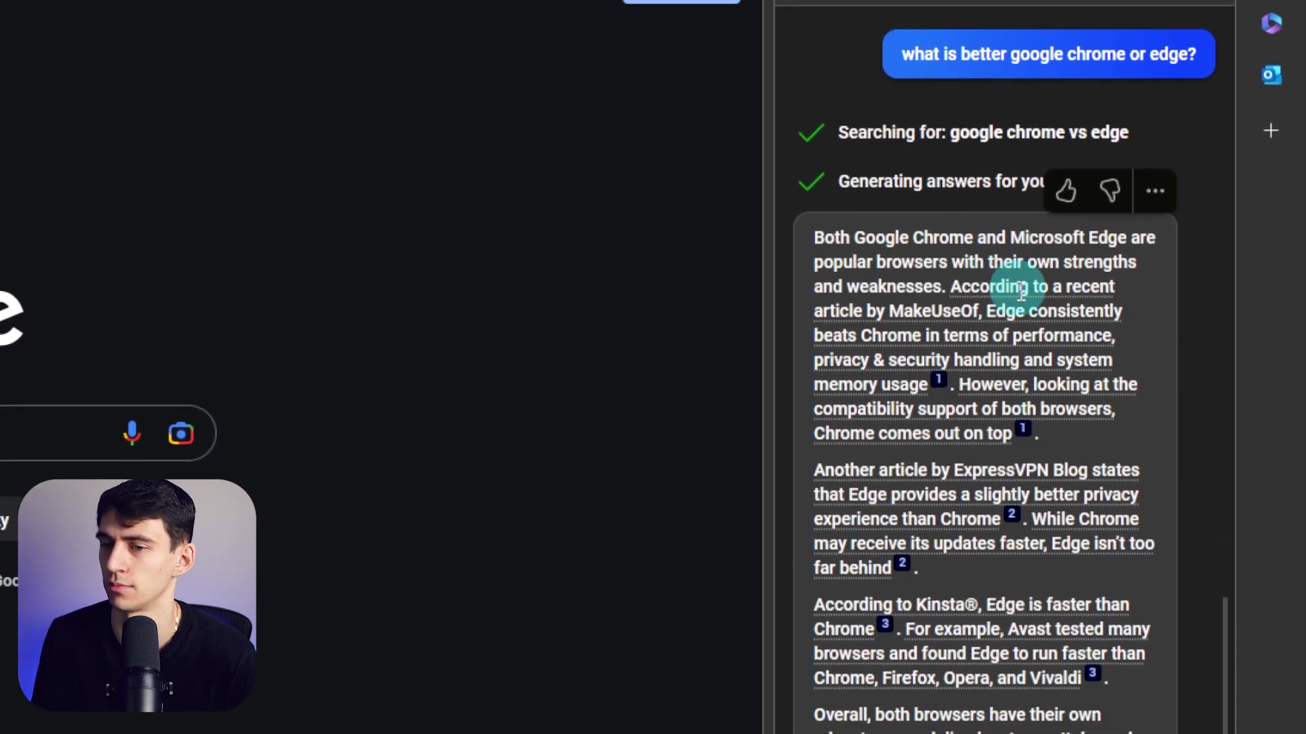
{"action": "scroll", "coordinate": [1007, 286], "scroll_direction": "up", "scroll_amount": 2}
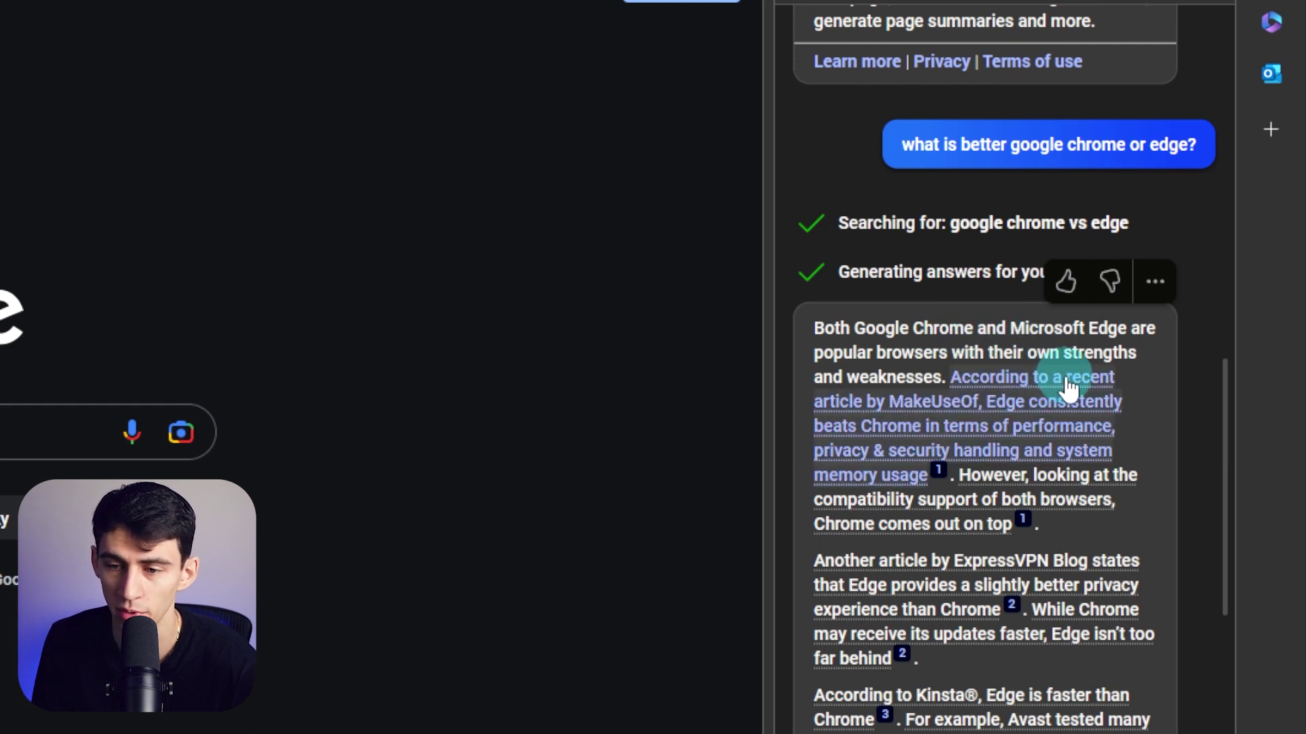
{"action": "mouse_move", "coordinate": [1068, 386]}
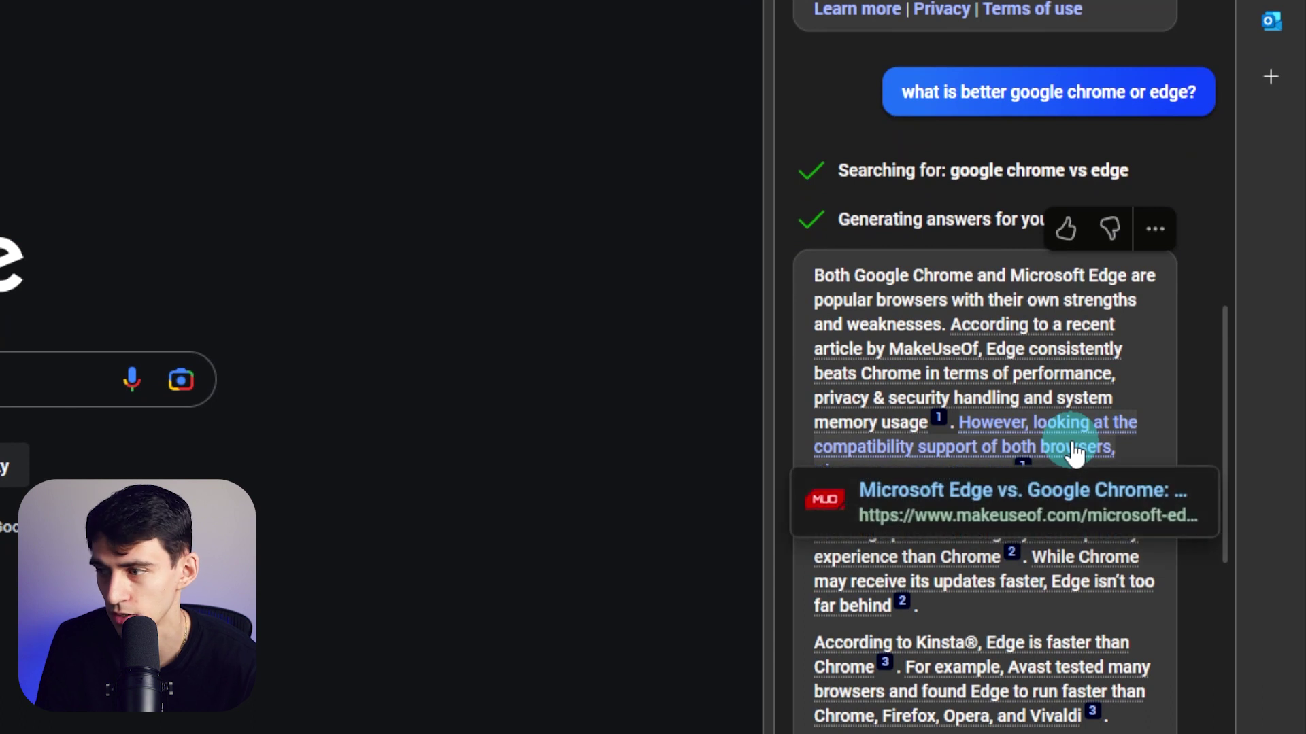
{"action": "mouse_move", "coordinate": [1086, 354]}
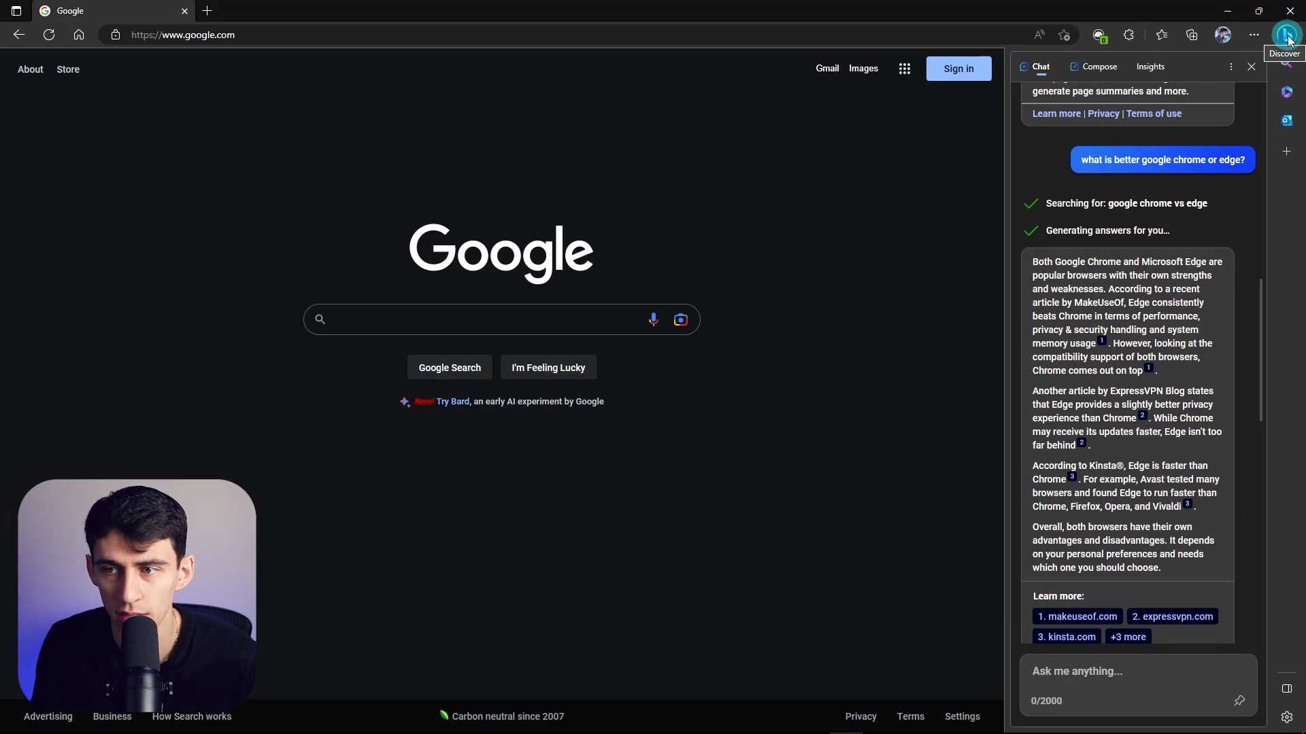
Step: Glance at web results for the question, return to chat, then switch the sidebar to Compose
{"action": "left_click", "coordinate": [1285, 64]}
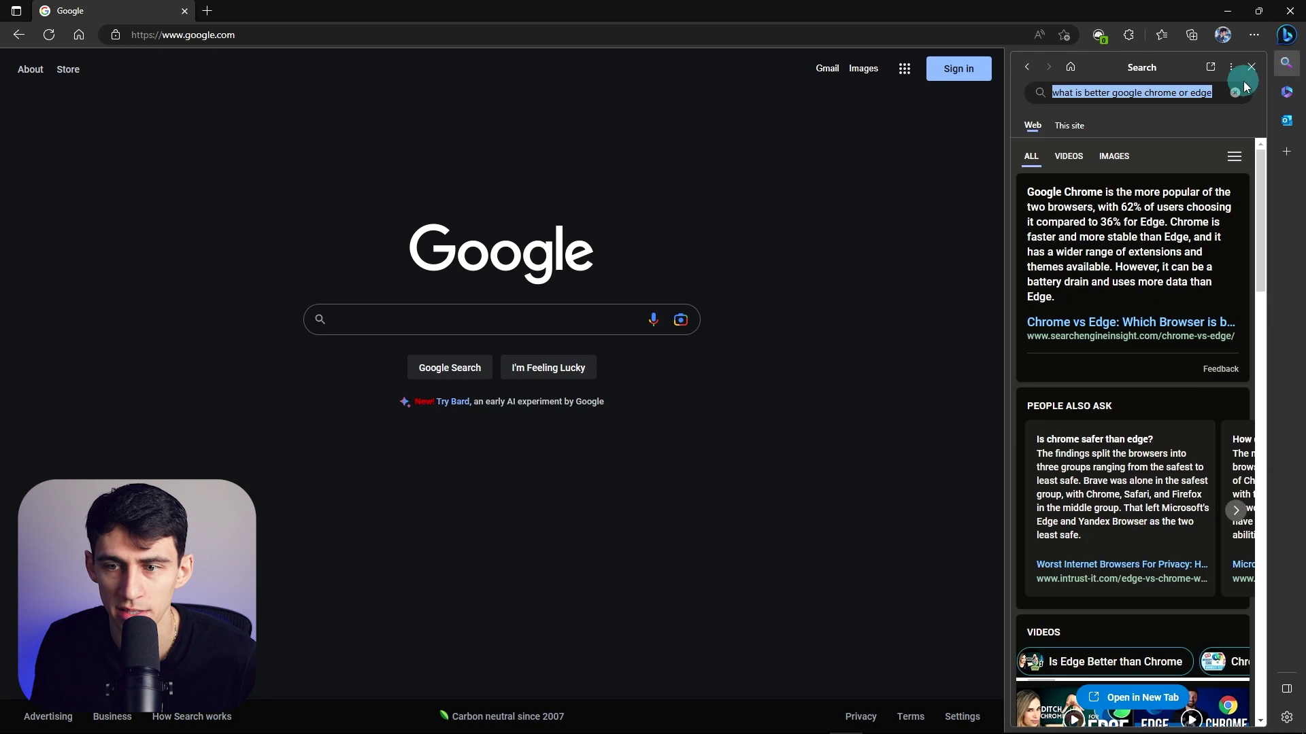
{"action": "left_click", "coordinate": [1286, 34]}
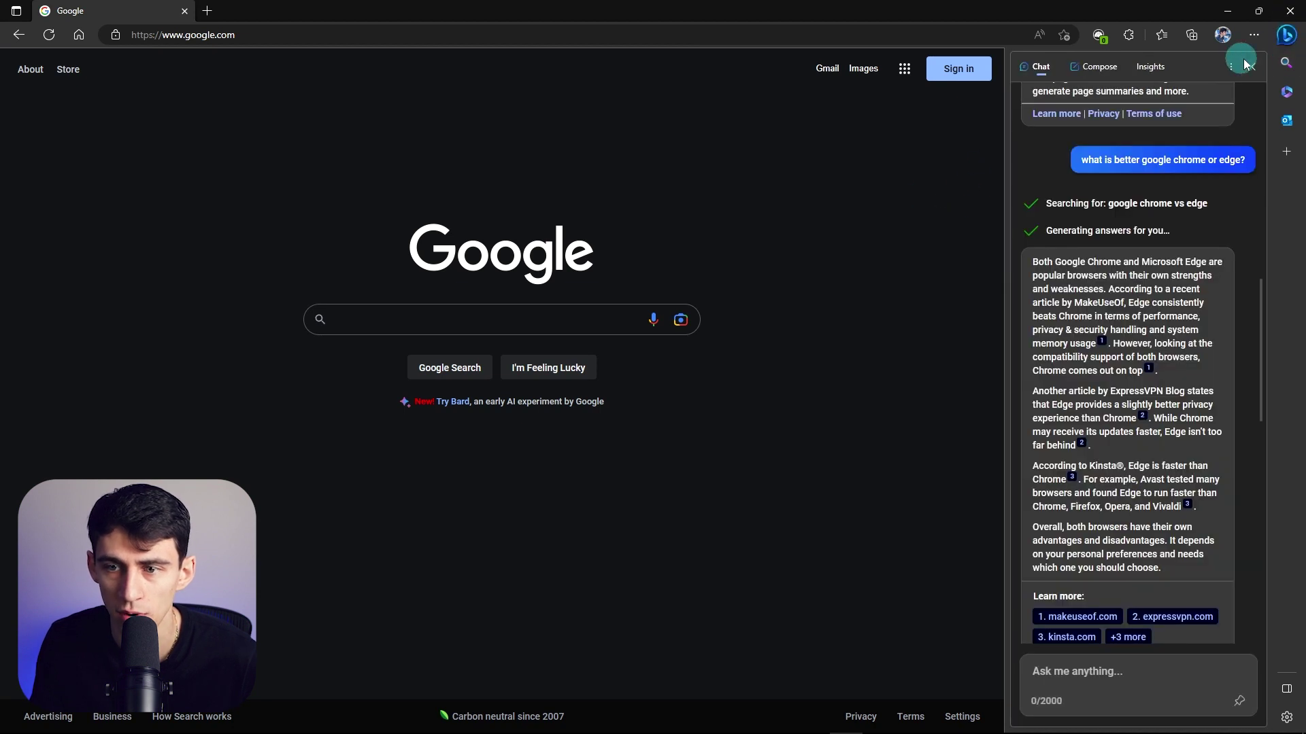
{"action": "left_click", "coordinate": [1035, 66]}
{"action": "left_click", "coordinate": [1094, 66]}
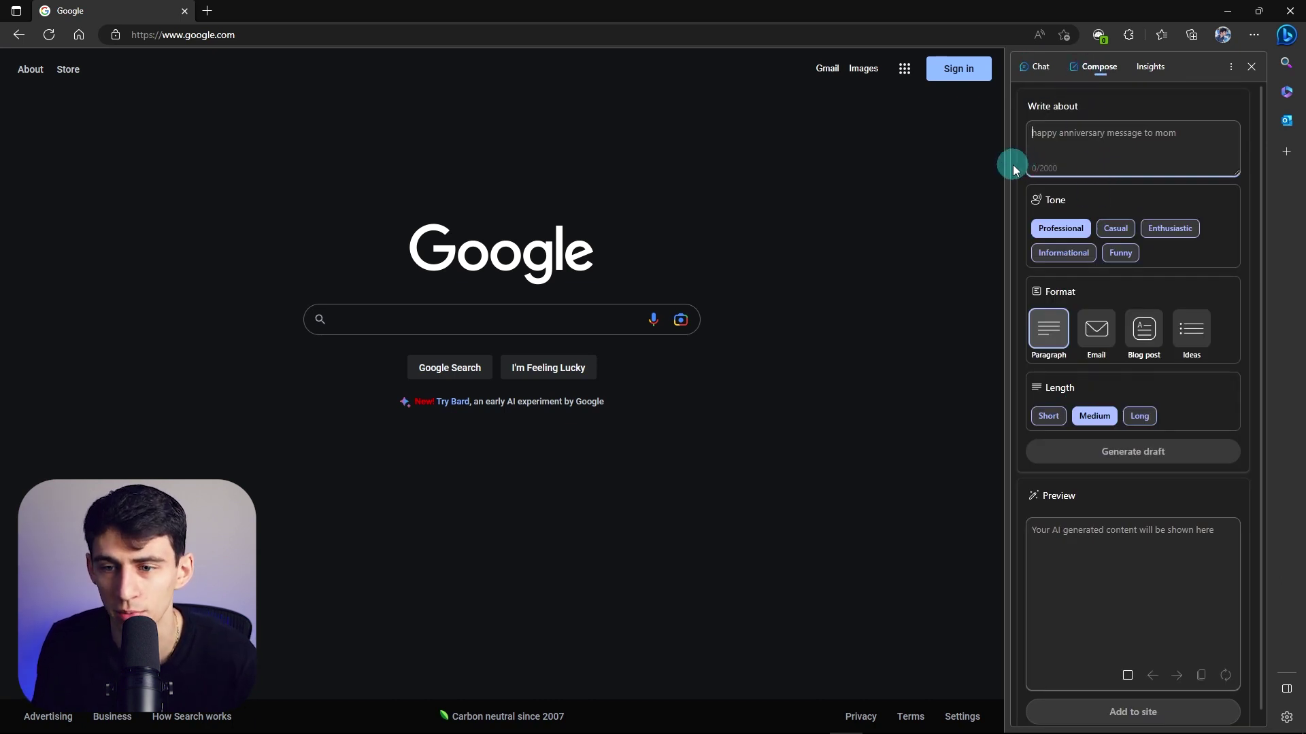
Step: Start a new Bing chat topic with an empty question box showing 0/2000 characters
{"action": "left_click", "coordinate": [1036, 64]}
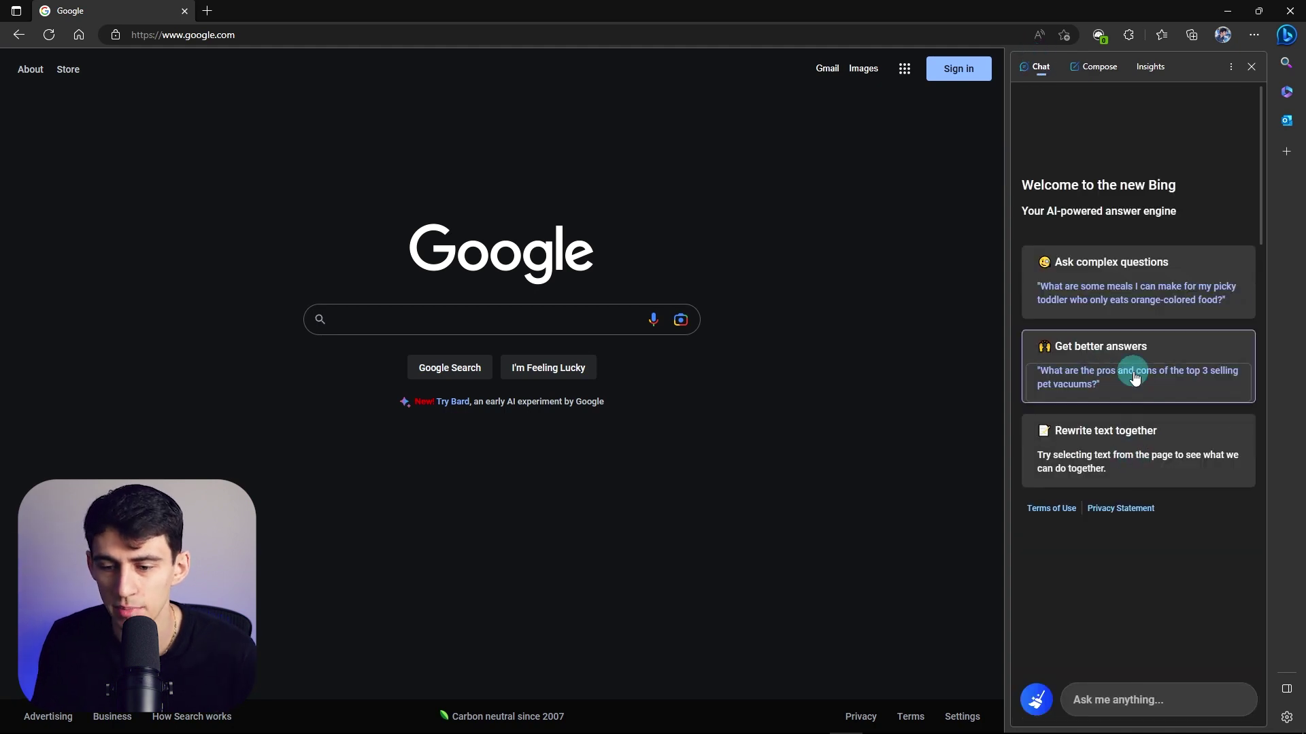
{"action": "left_click", "coordinate": [1113, 461]}
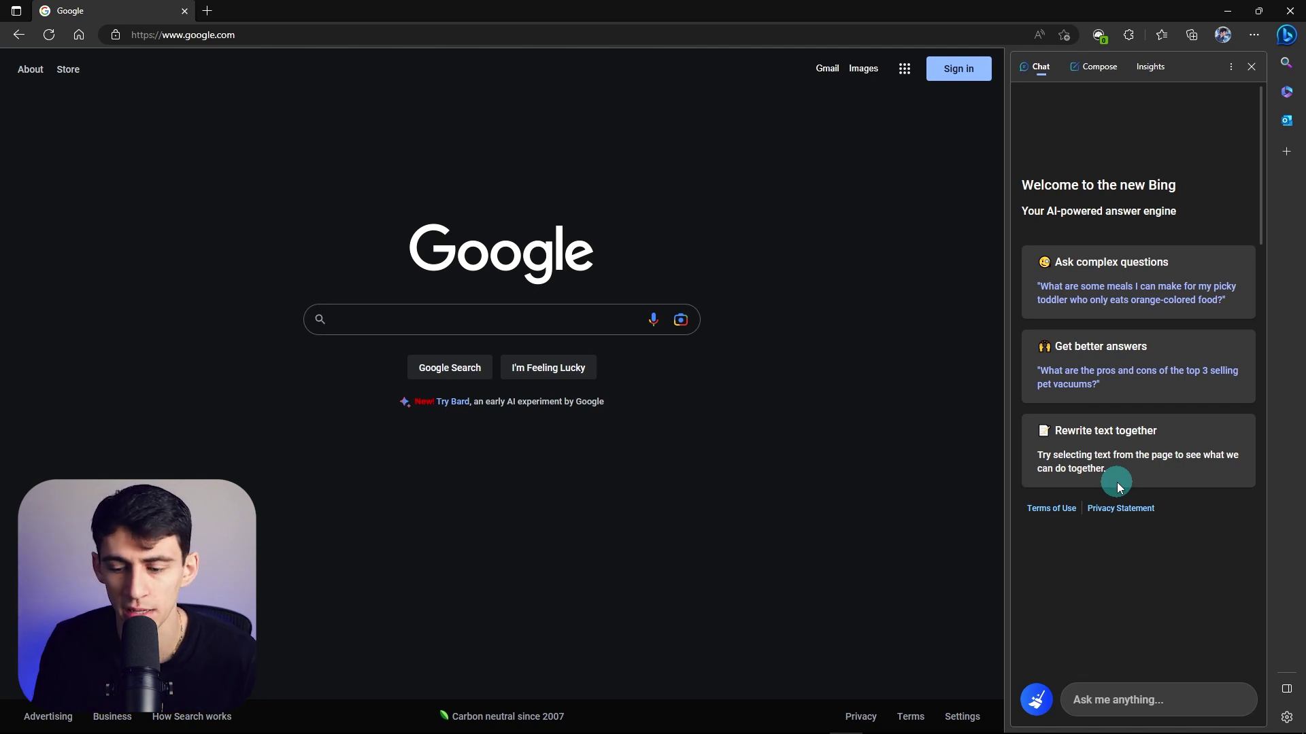
{"action": "left_click", "coordinate": [1200, 525]}
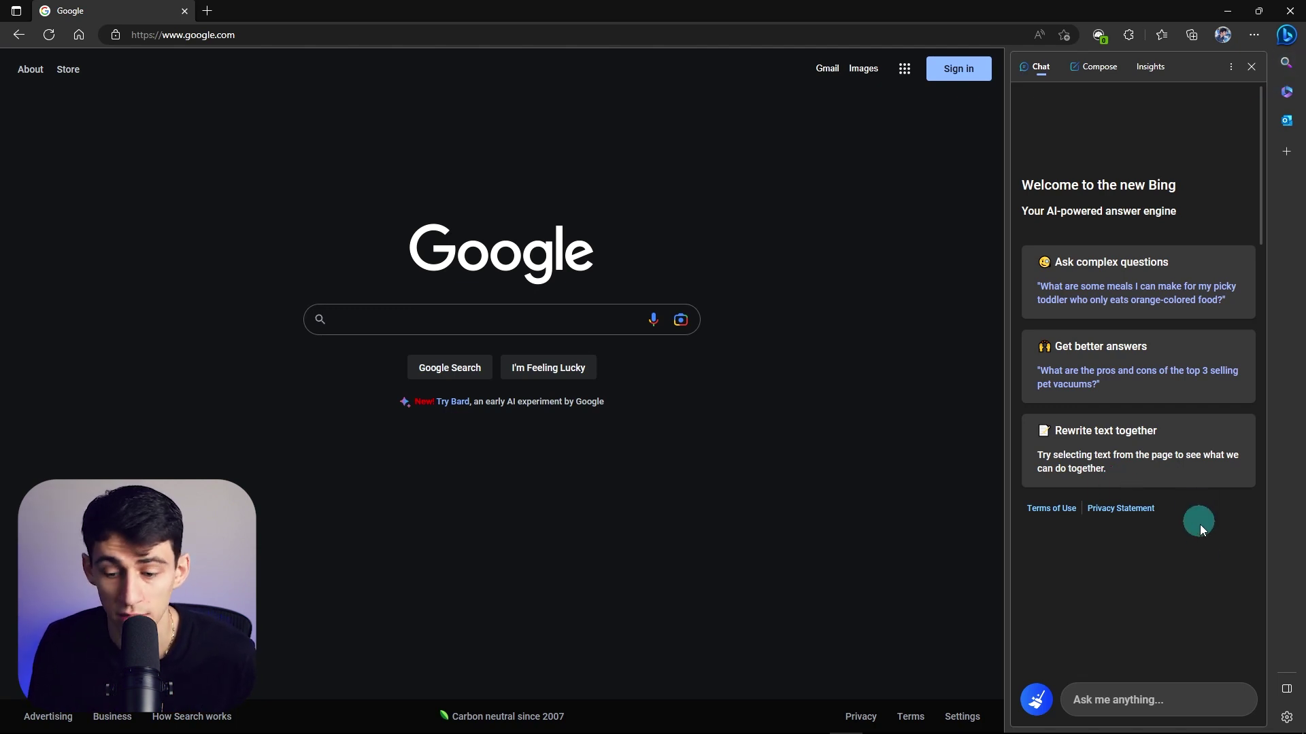
{"action": "left_click", "coordinate": [1246, 710]}
{"action": "left_click", "coordinate": [1164, 583]}
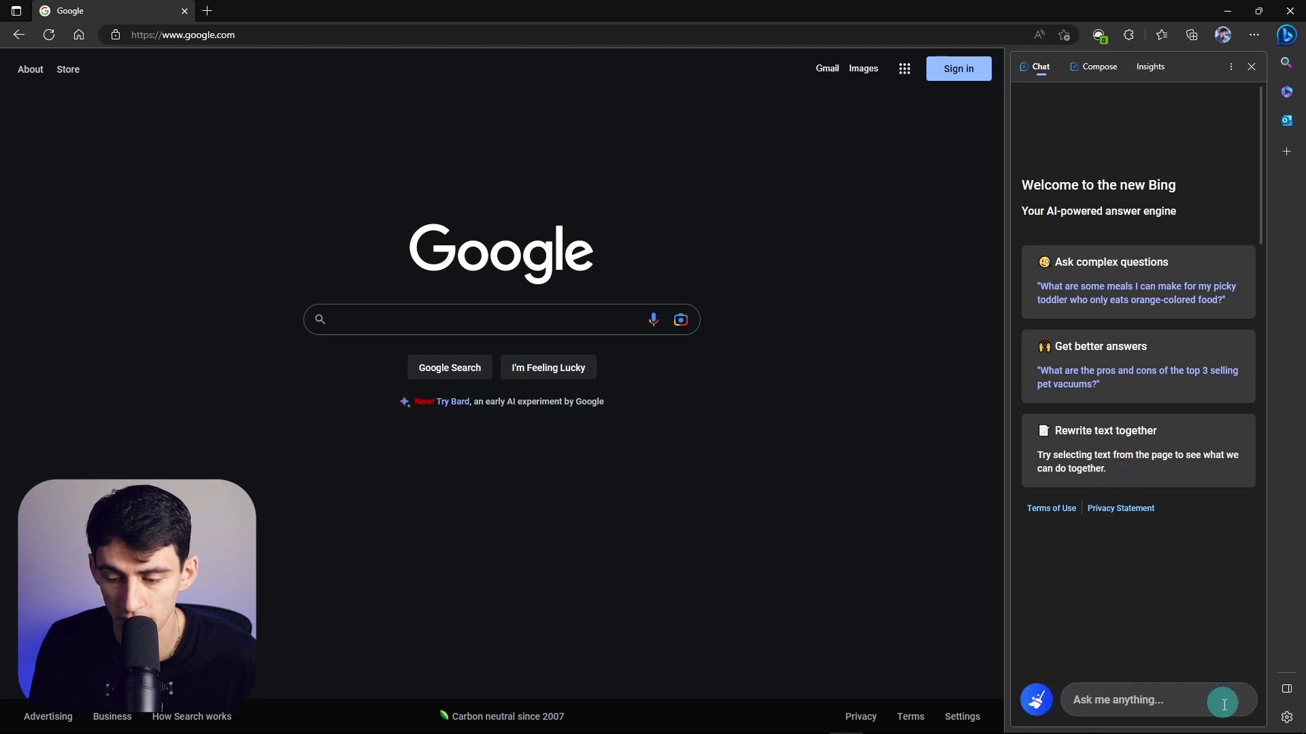
{"action": "left_click", "coordinate": [1235, 710]}
{"action": "left_click", "coordinate": [1236, 708]}
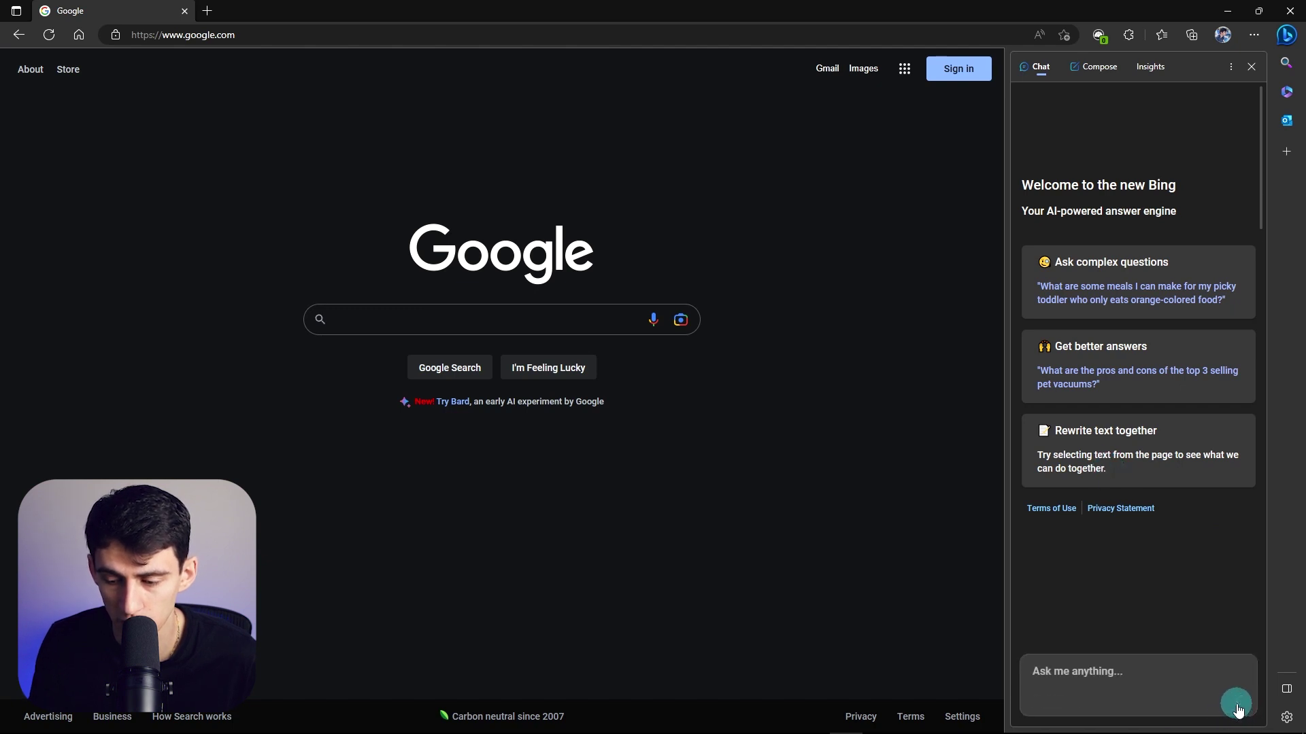
{"action": "left_click", "coordinate": [1237, 709]}
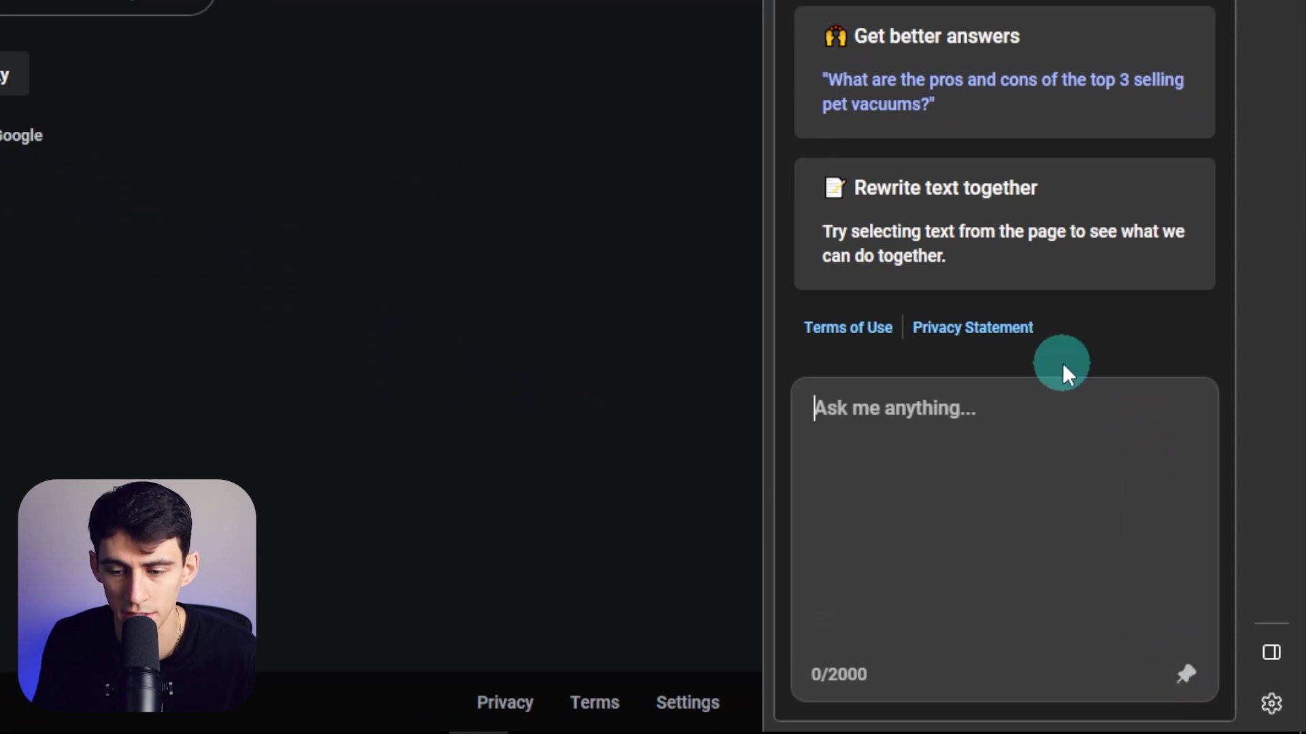
Step: Ask Bing for 5 ways to grow on Twitter, read the sourced answer, then select the address bar
{"action": "type", "text": "What ar"}
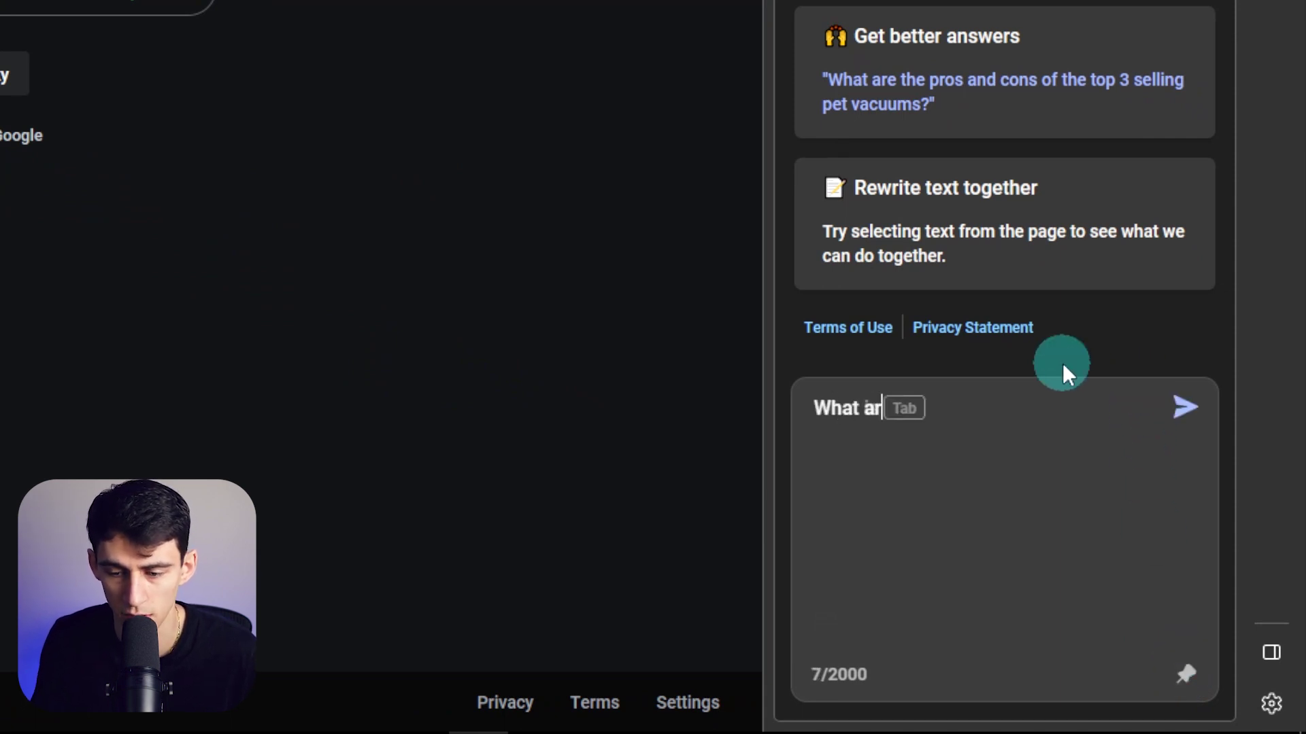
{"action": "type", "text": "e 5 ways to grow on to"}
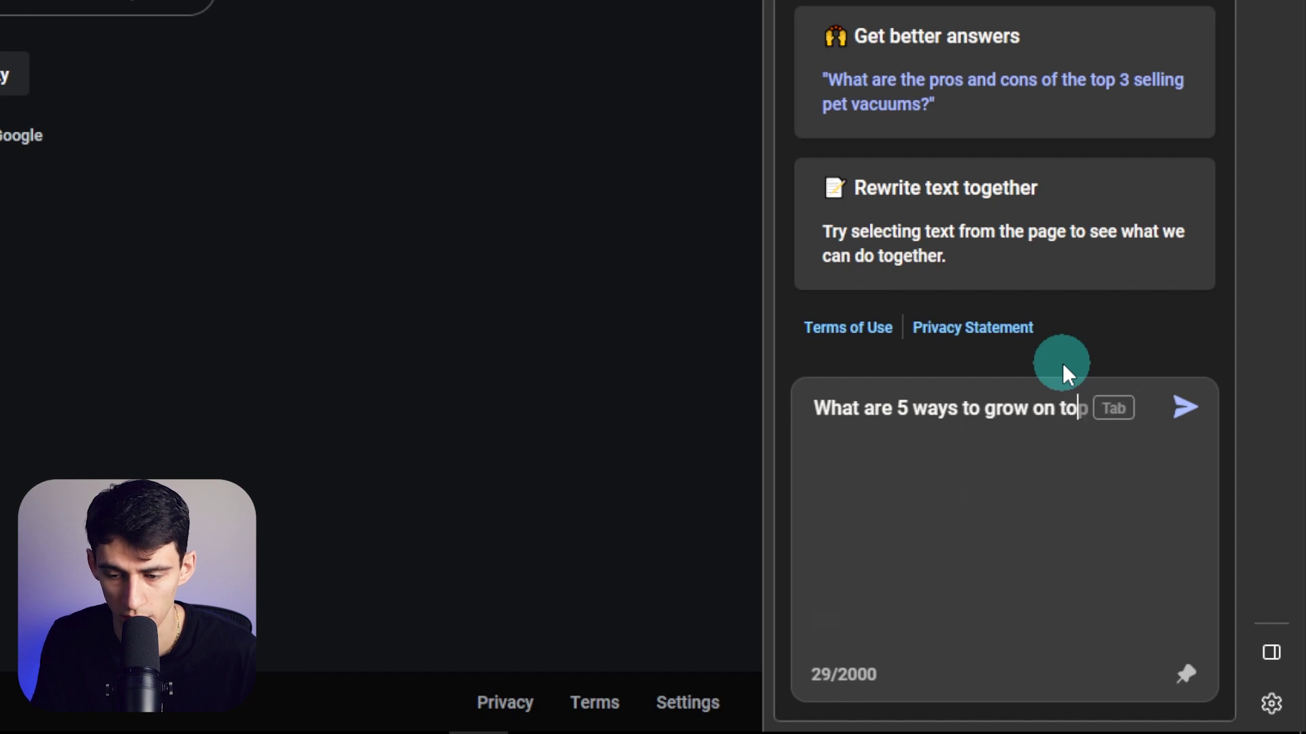
{"action": "key", "text": "Return"}
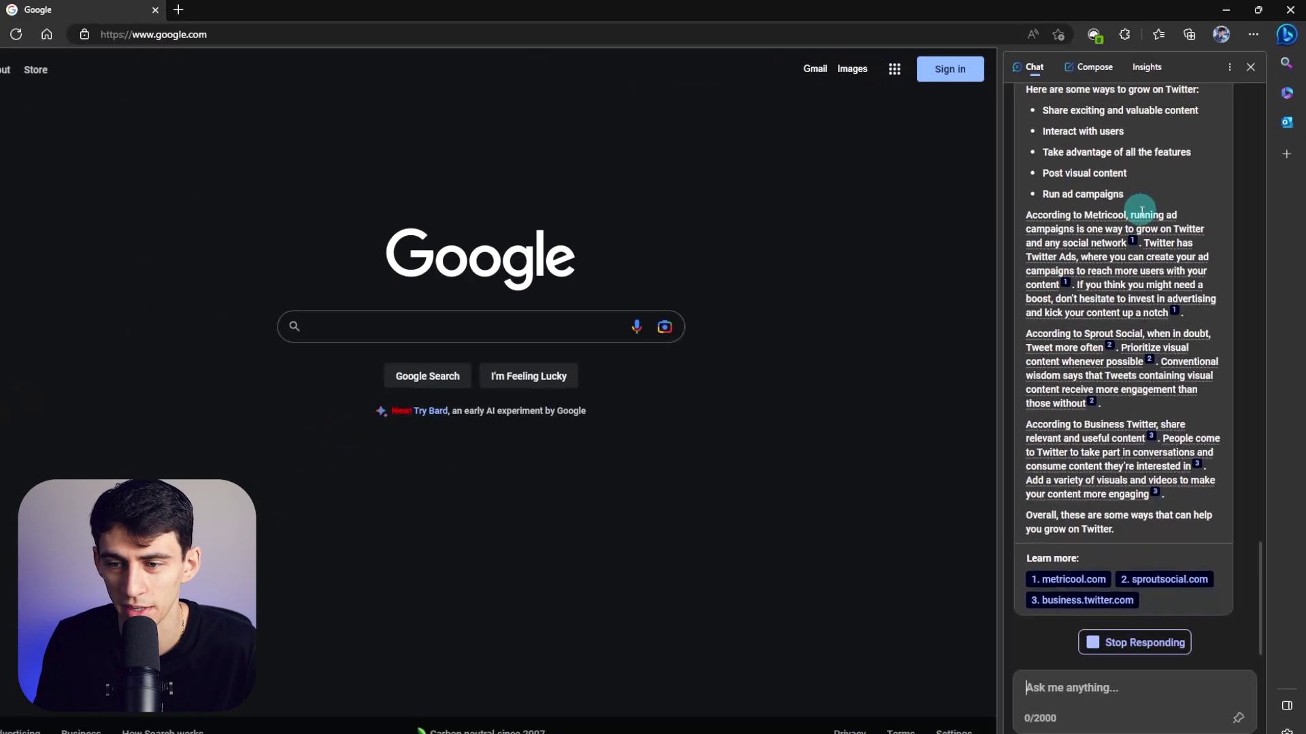
{"action": "scroll", "coordinate": [1036, 405], "scroll_direction": "up", "scroll_amount": 3}
{"action": "scroll", "coordinate": [1116, 275], "scroll_direction": "up", "scroll_amount": 1}
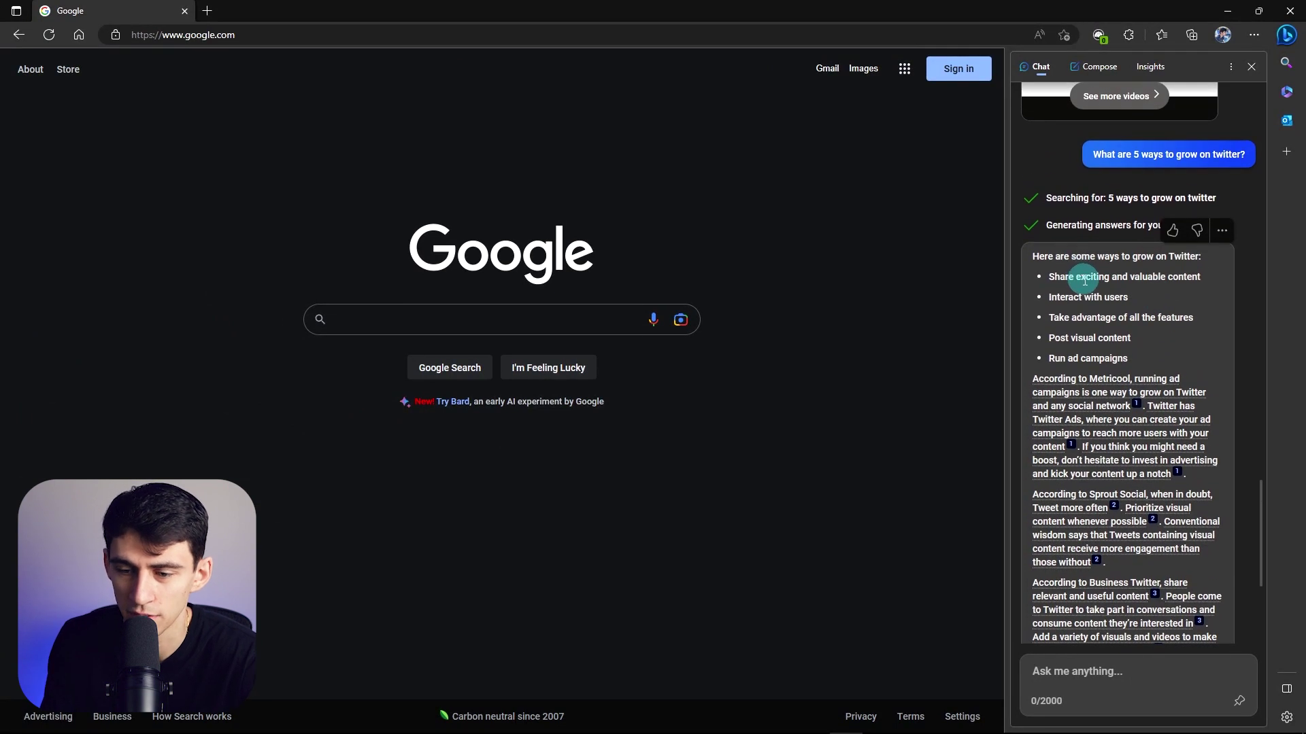
{"action": "scroll", "coordinate": [1088, 293], "scroll_direction": "down", "scroll_amount": 2}
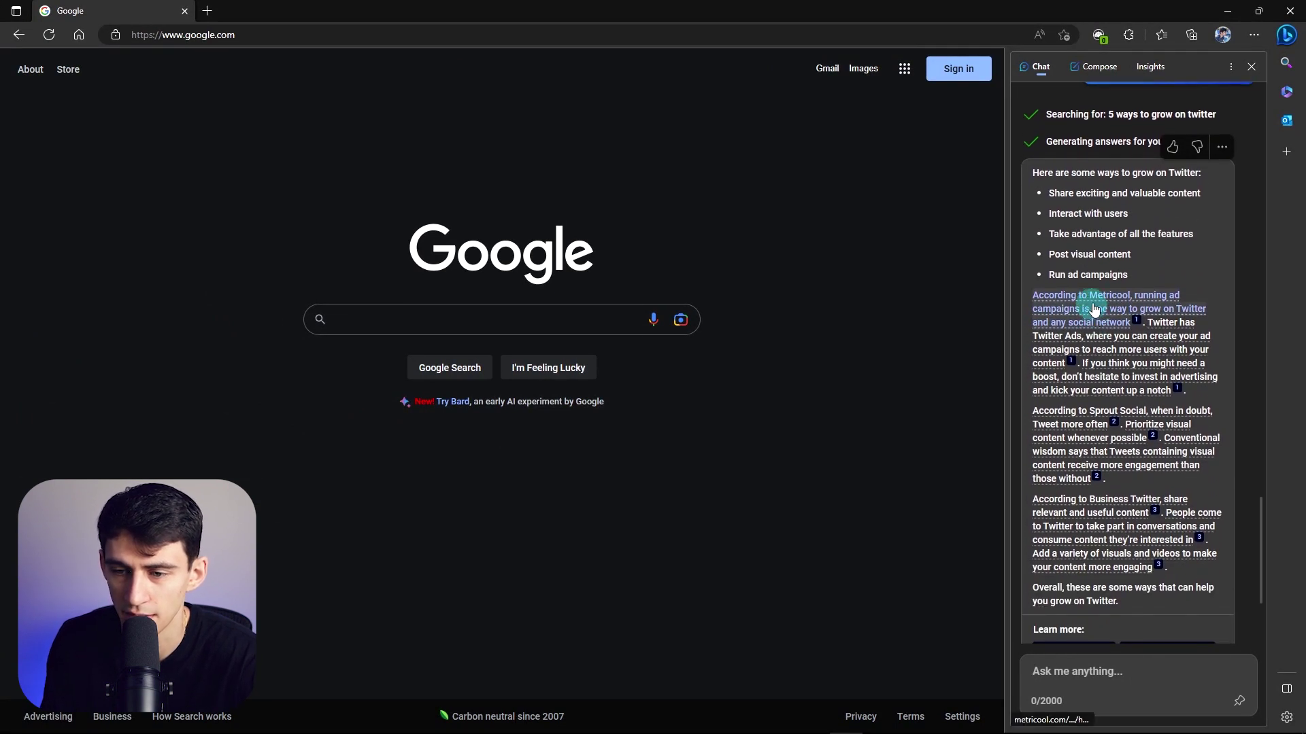
{"action": "scroll", "coordinate": [1136, 340], "scroll_direction": "down", "scroll_amount": 3}
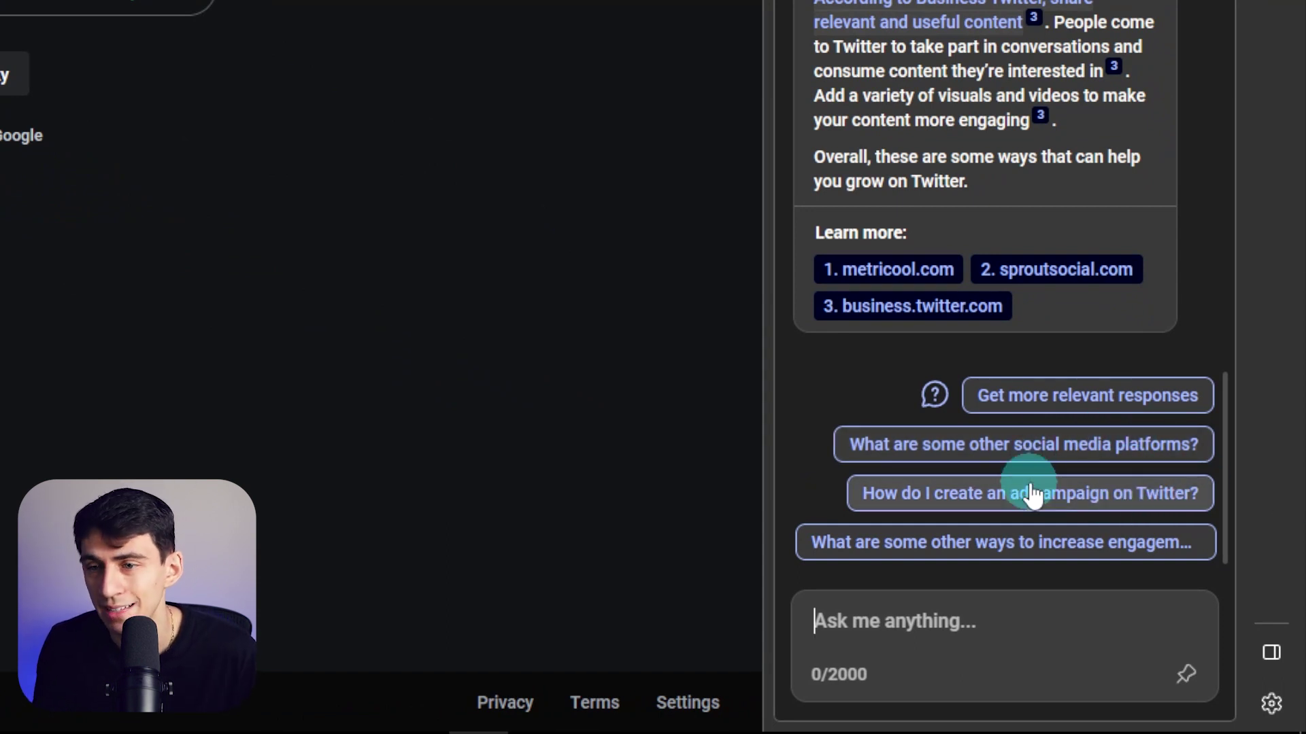
{"action": "mouse_move", "coordinate": [1020, 121]}
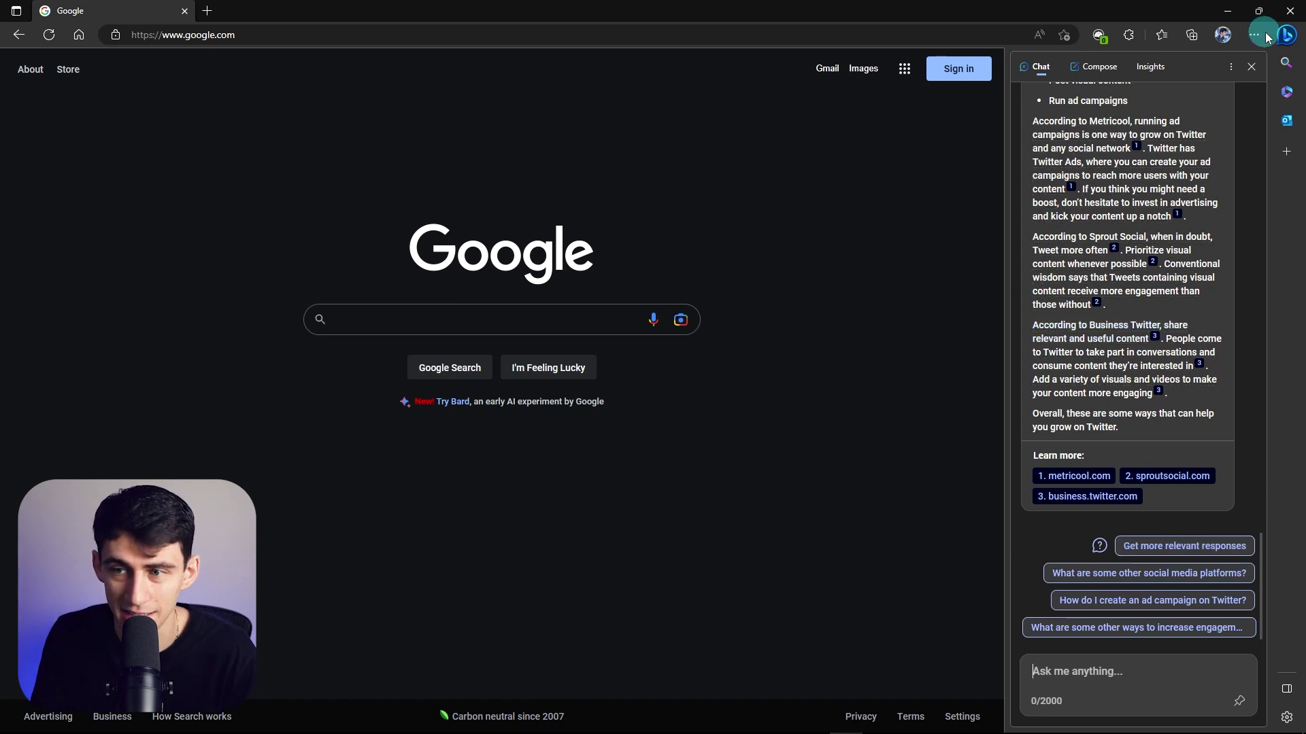
{"action": "left_click", "coordinate": [391, 35]}
Step: Load youtube.com in the current tab
{"action": "type", "text": "youtube.com"}
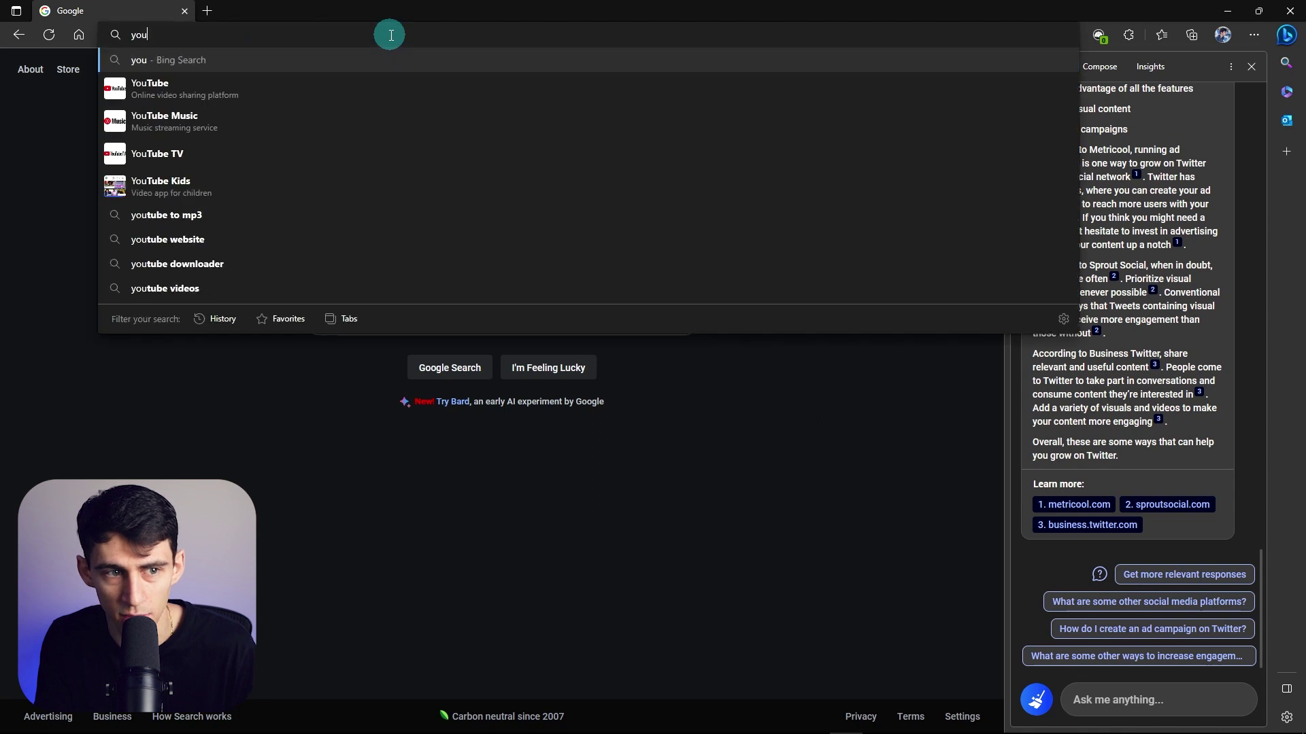
{"action": "key", "text": "Return"}
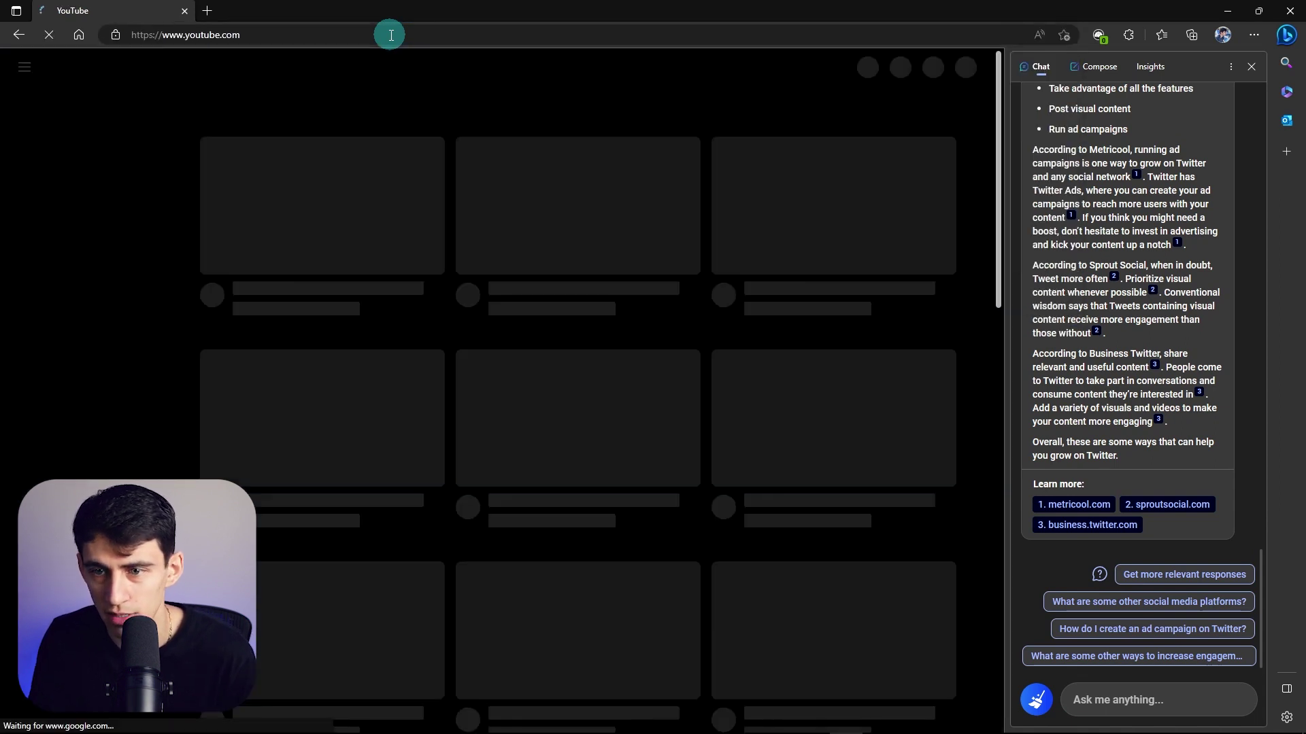
{"action": "scroll", "coordinate": [1185, 144], "scroll_direction": "up", "scroll_amount": 2}
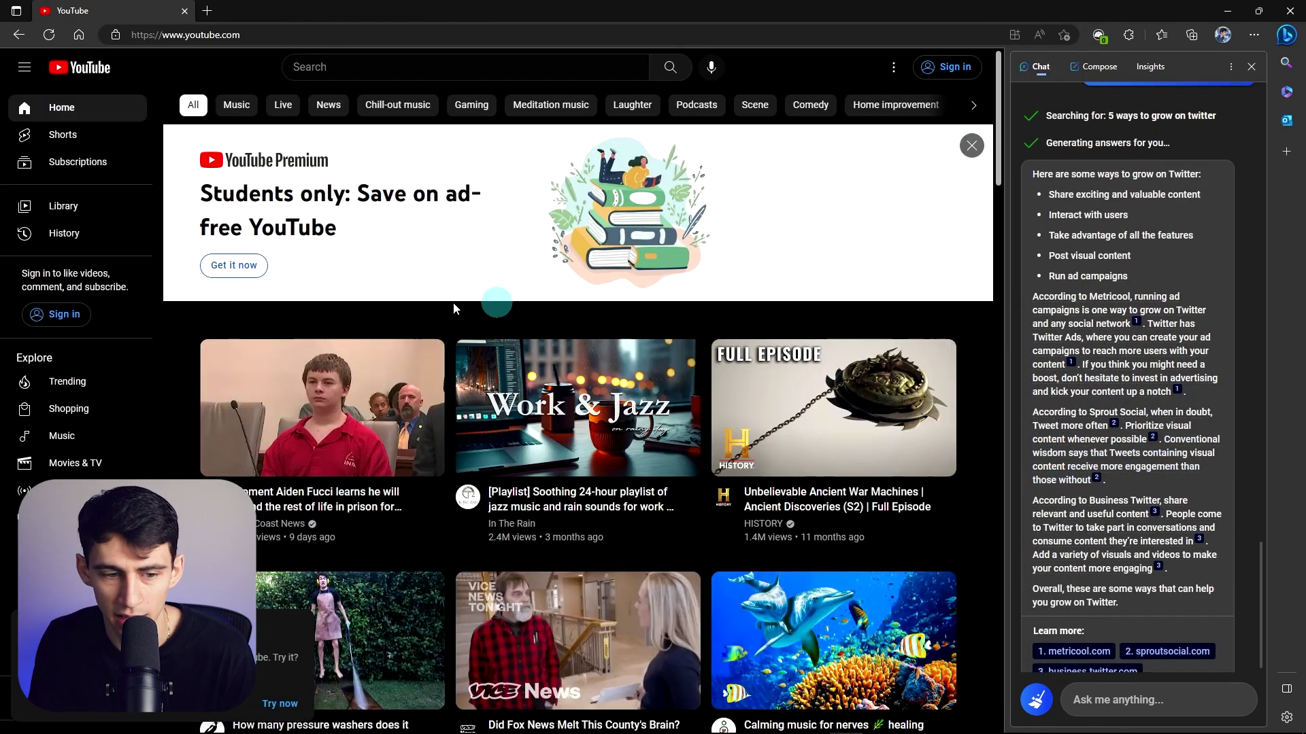
{"action": "scroll", "coordinate": [581, 347], "scroll_direction": "down", "scroll_amount": 1}
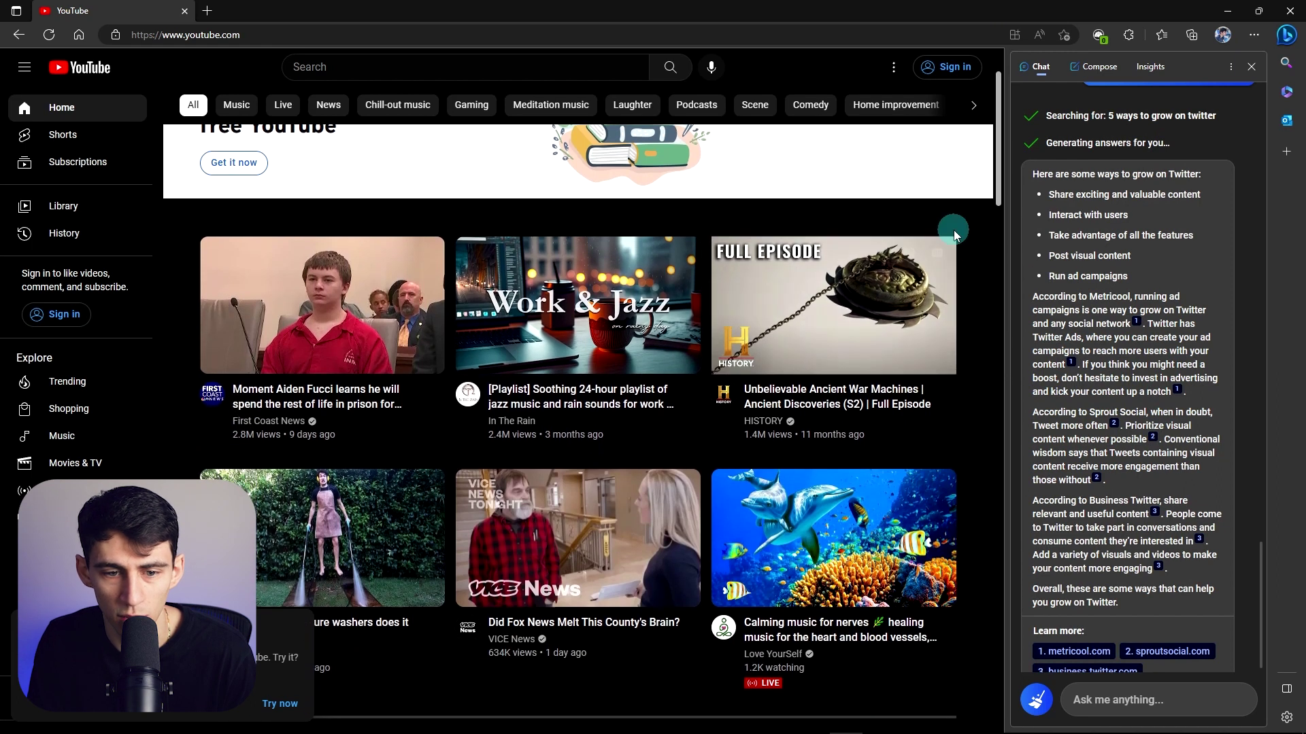
{"action": "scroll", "coordinate": [551, 314], "scroll_direction": "up", "scroll_amount": 1}
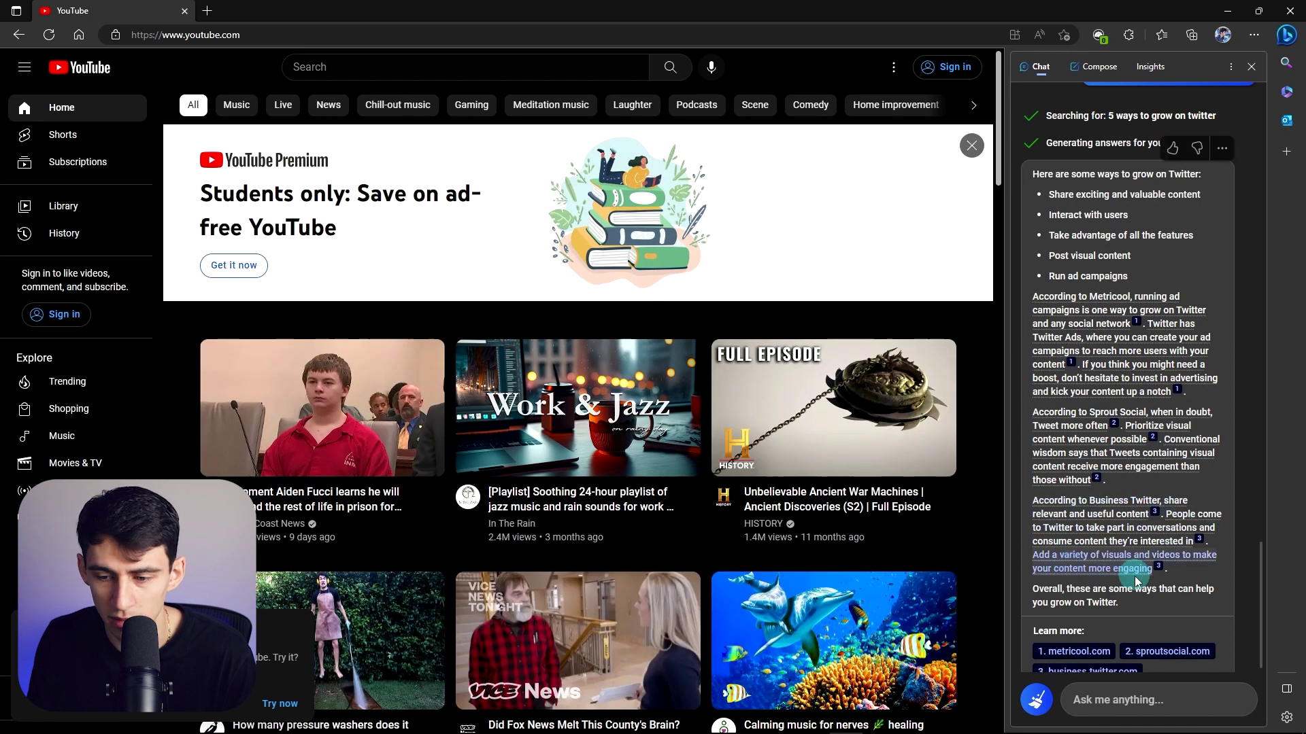
Step: Copy Bing's Twitter growth answer from the chat, then switch the sidebar to Compose
{"action": "scroll", "coordinate": [1116, 598], "scroll_direction": "down", "scroll_amount": 1}
{"action": "scroll", "coordinate": [1156, 408], "scroll_direction": "up", "scroll_amount": 4}
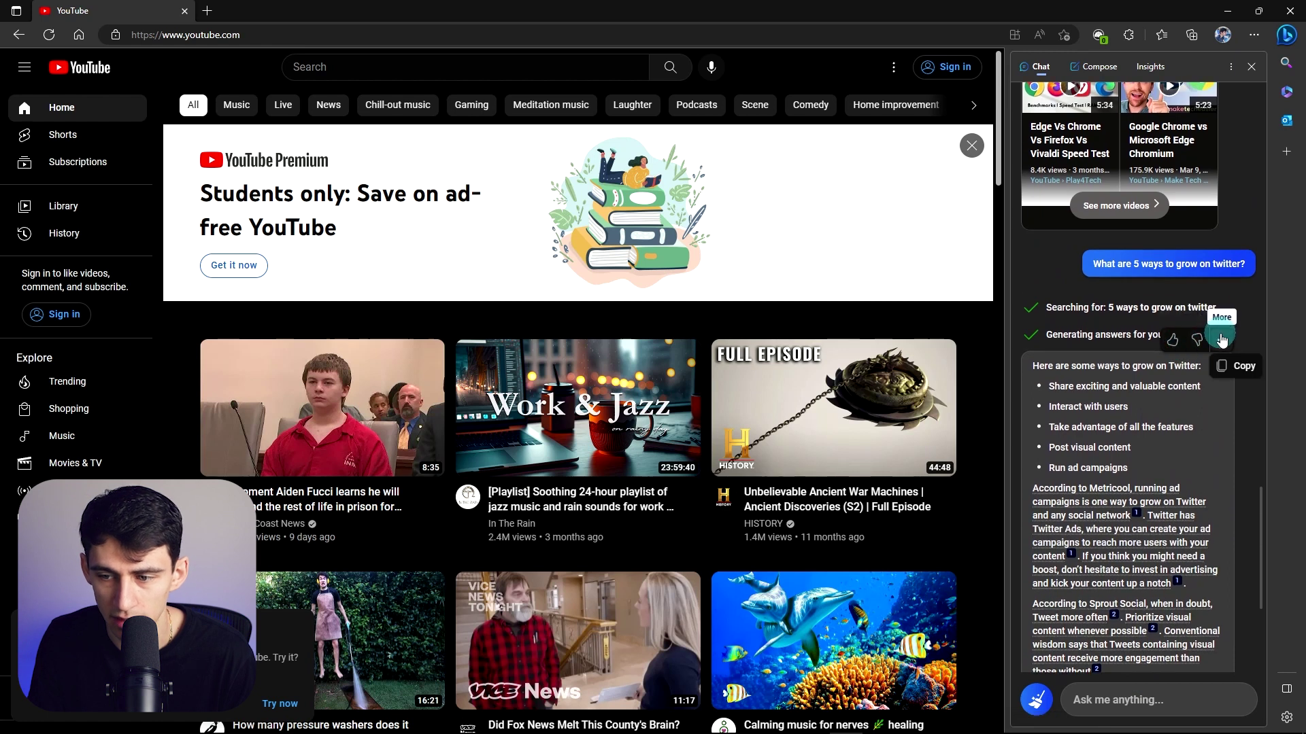
{"action": "left_click", "coordinate": [1236, 366]}
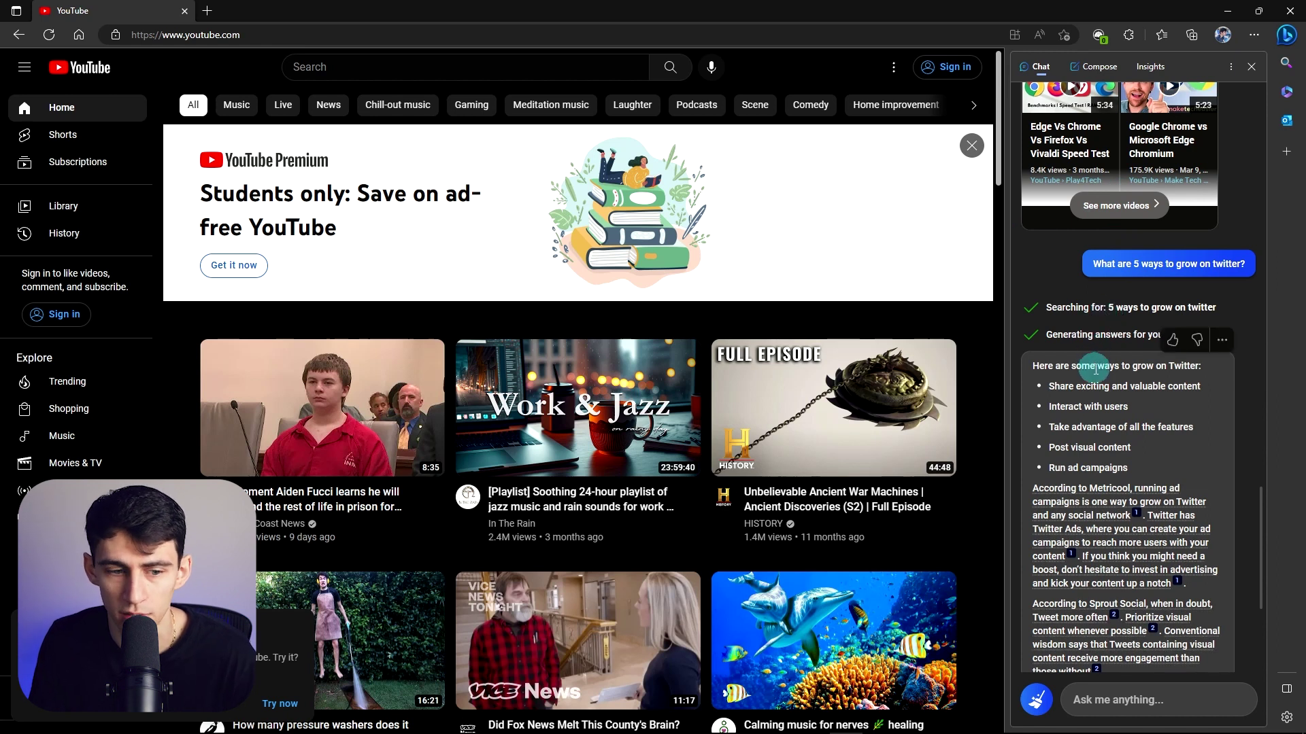
{"action": "left_click", "coordinate": [1095, 66]}
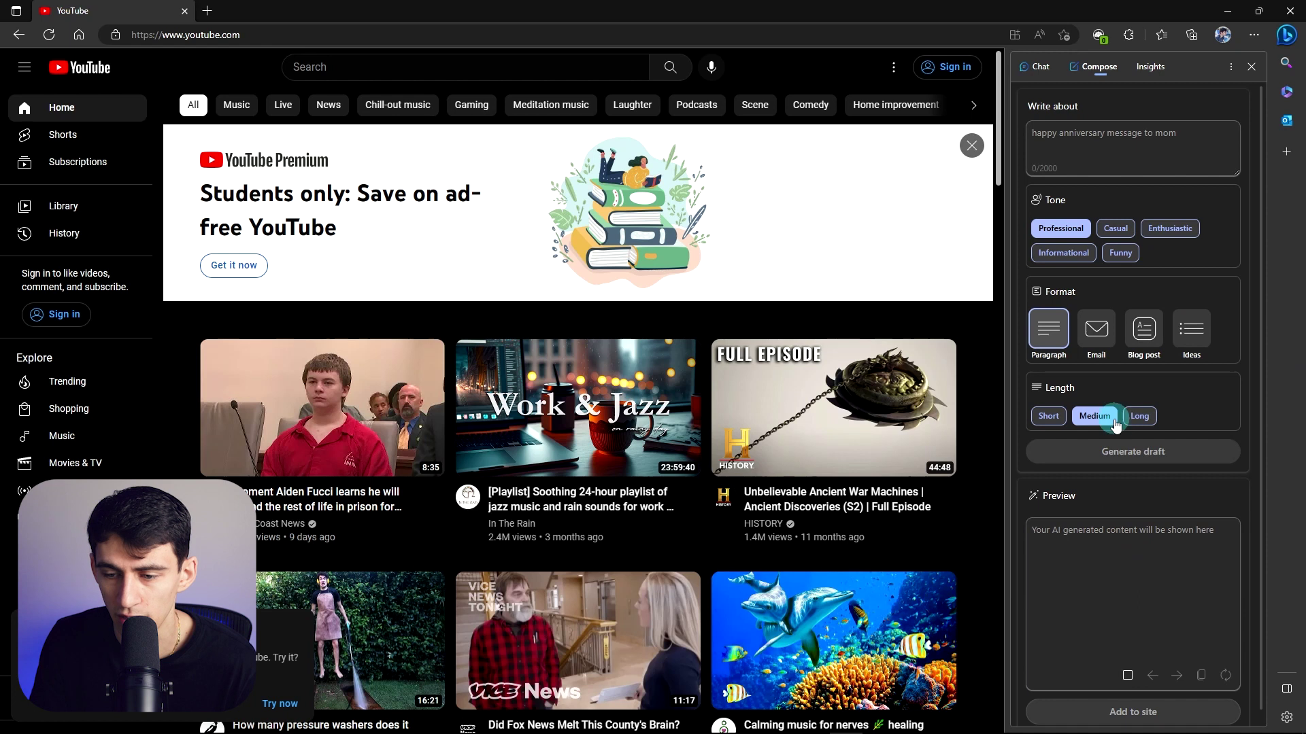
Step: Prompt an email telling the boss I quit over too little office kitchen food: Informational, Email, Medium
{"action": "left_click", "coordinate": [1139, 415]}
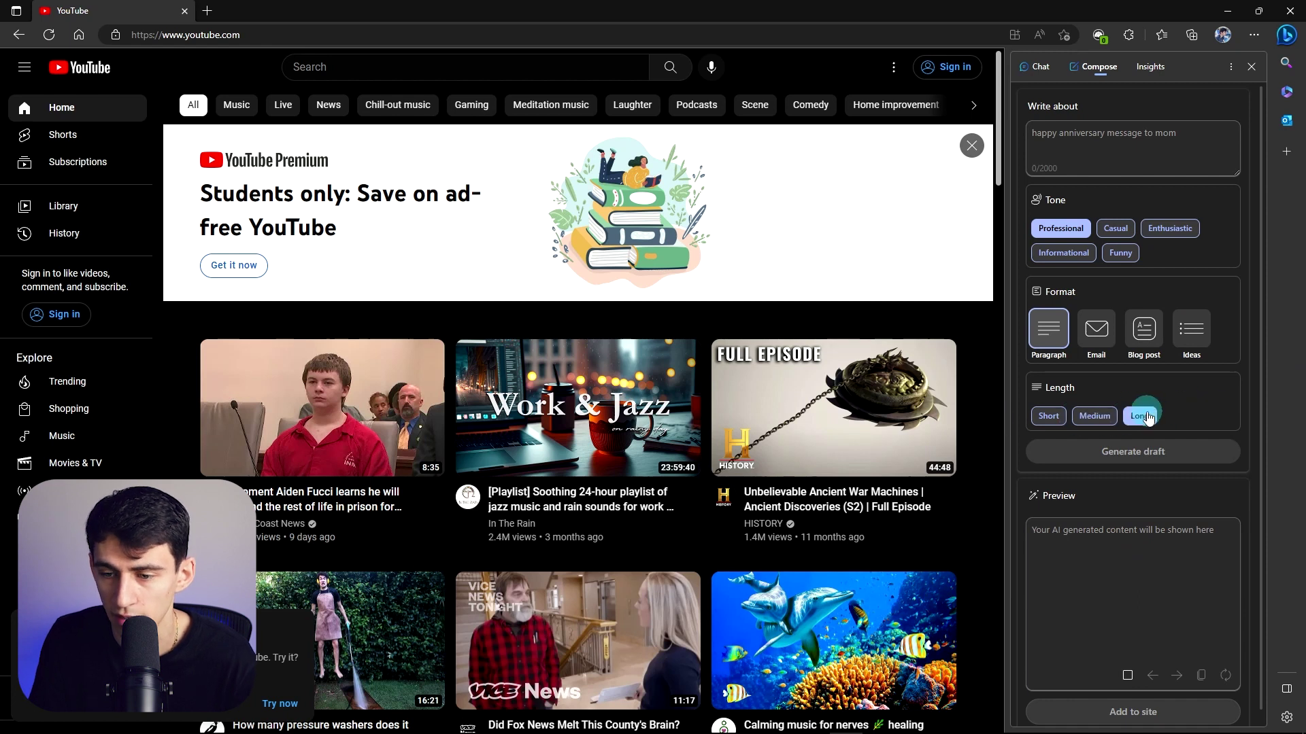
{"action": "left_click", "coordinate": [1105, 418]}
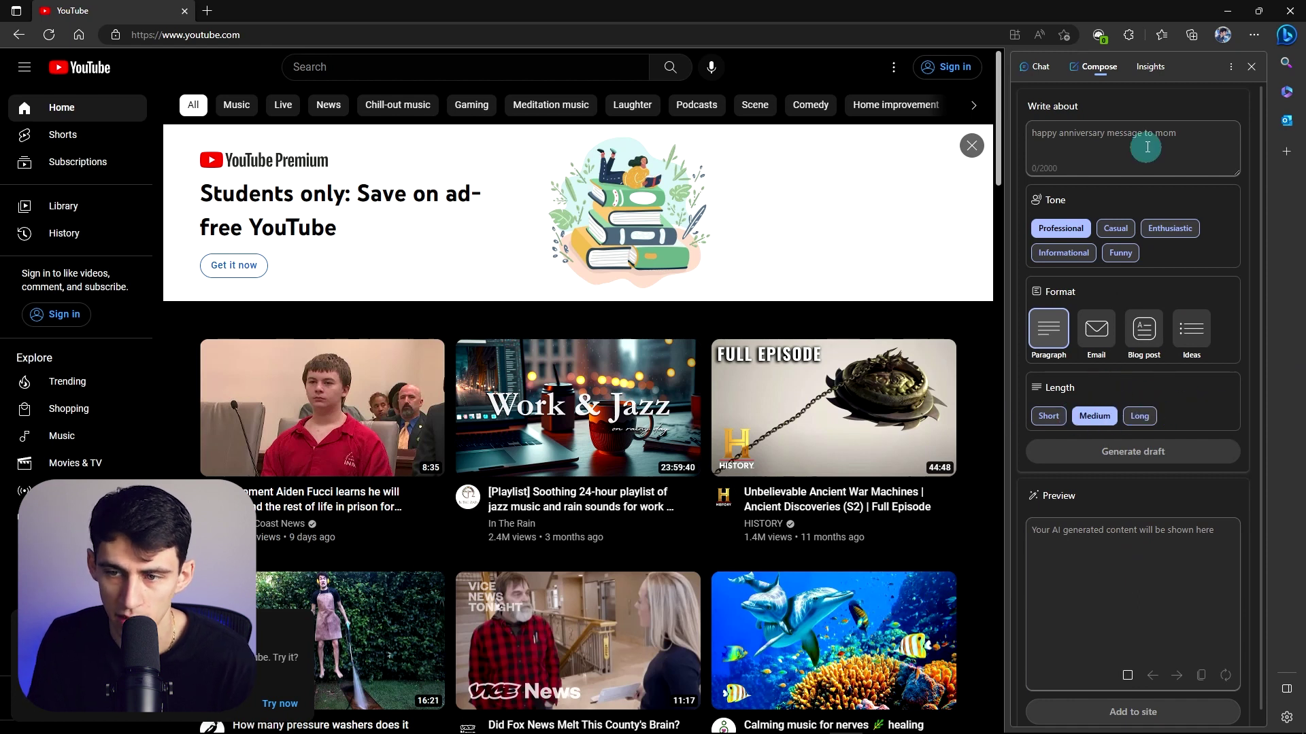
{"action": "type", "text": "email to my boss saying that I quit in a polite manner"}
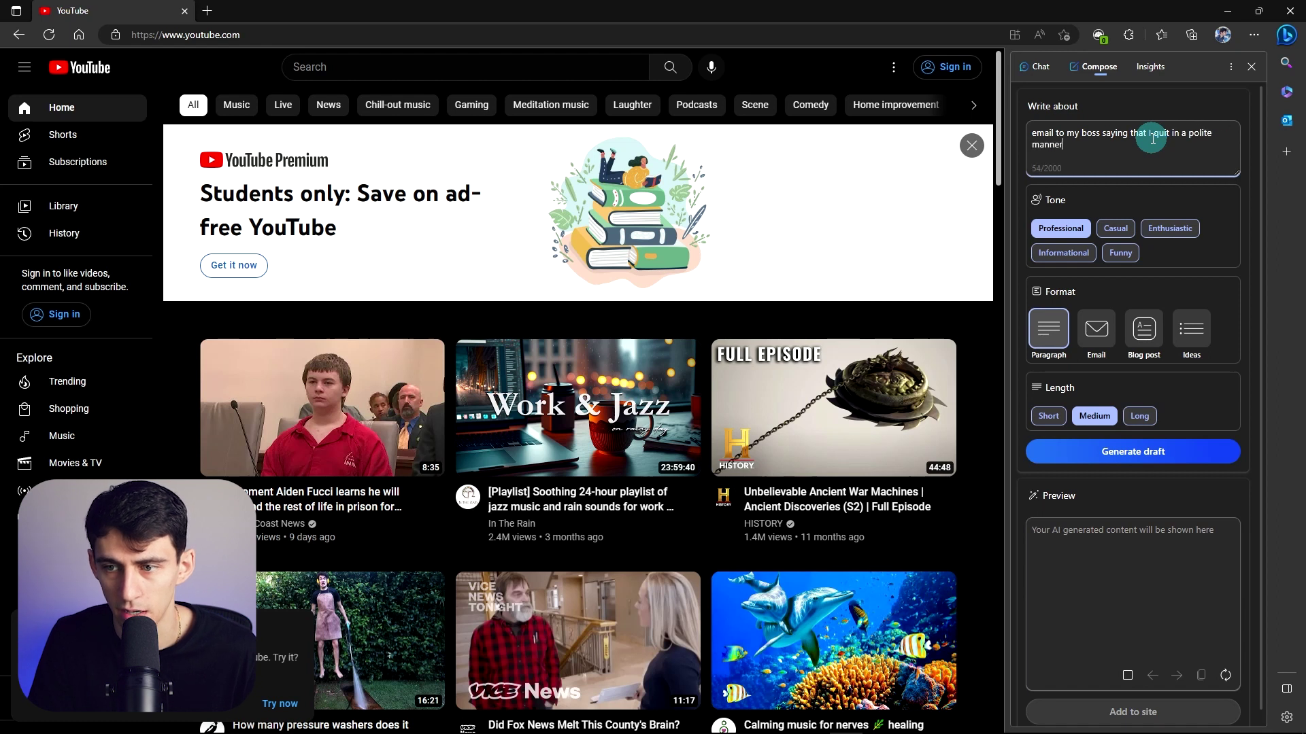
{"action": "type", "text": "."}
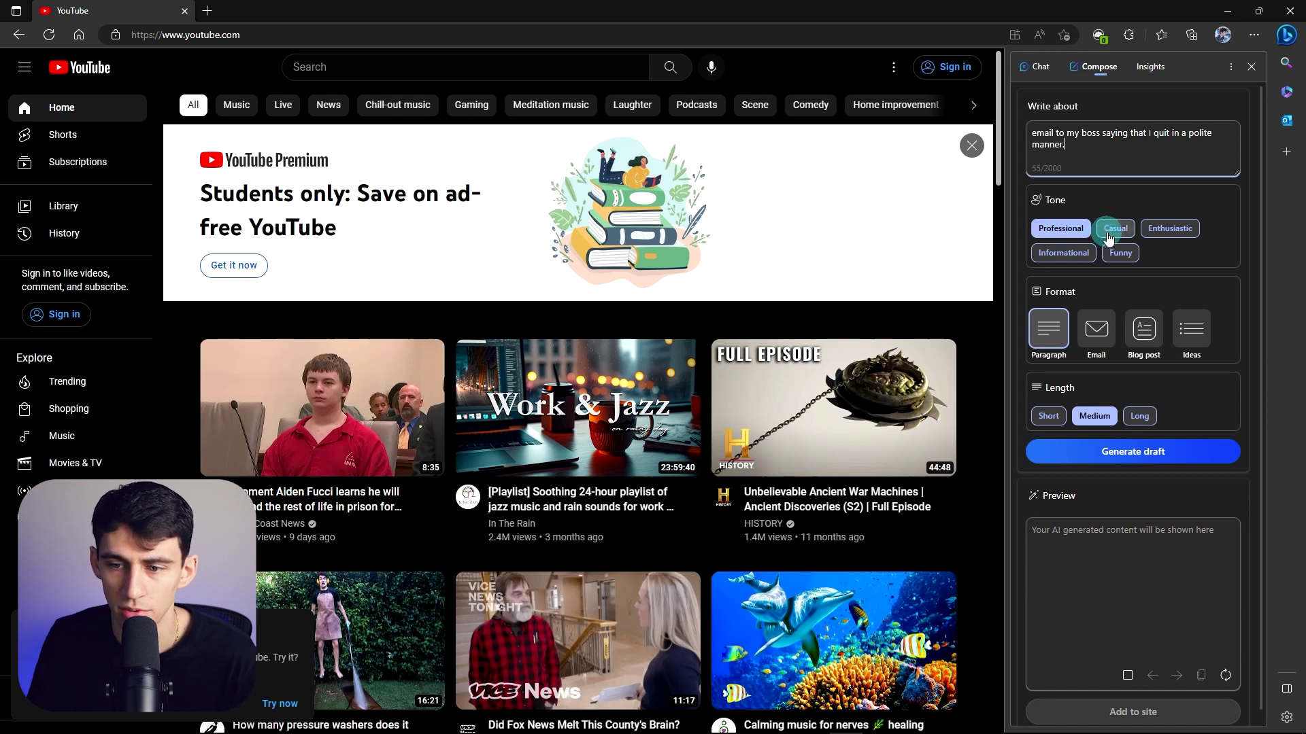
{"action": "left_click", "coordinate": [1080, 257]}
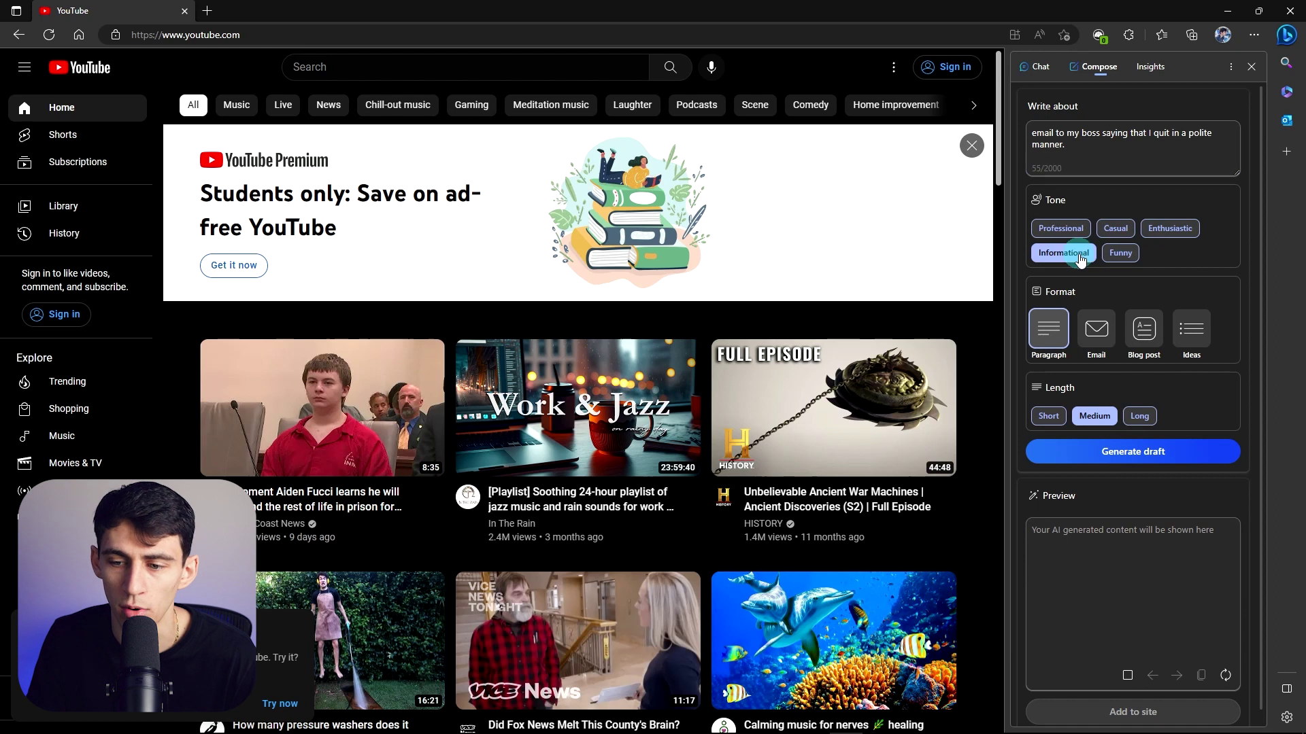
{"action": "left_click", "coordinate": [1095, 329]}
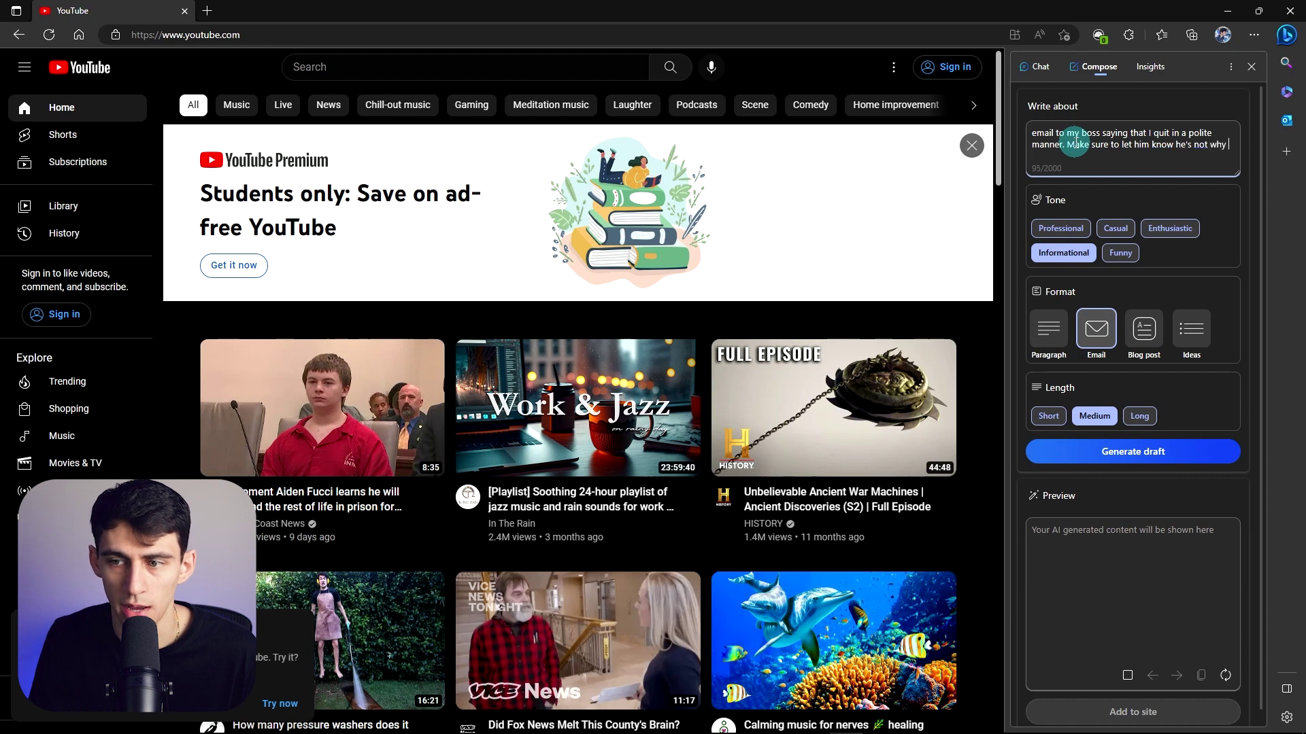
{"action": "type", "text": "qu"}
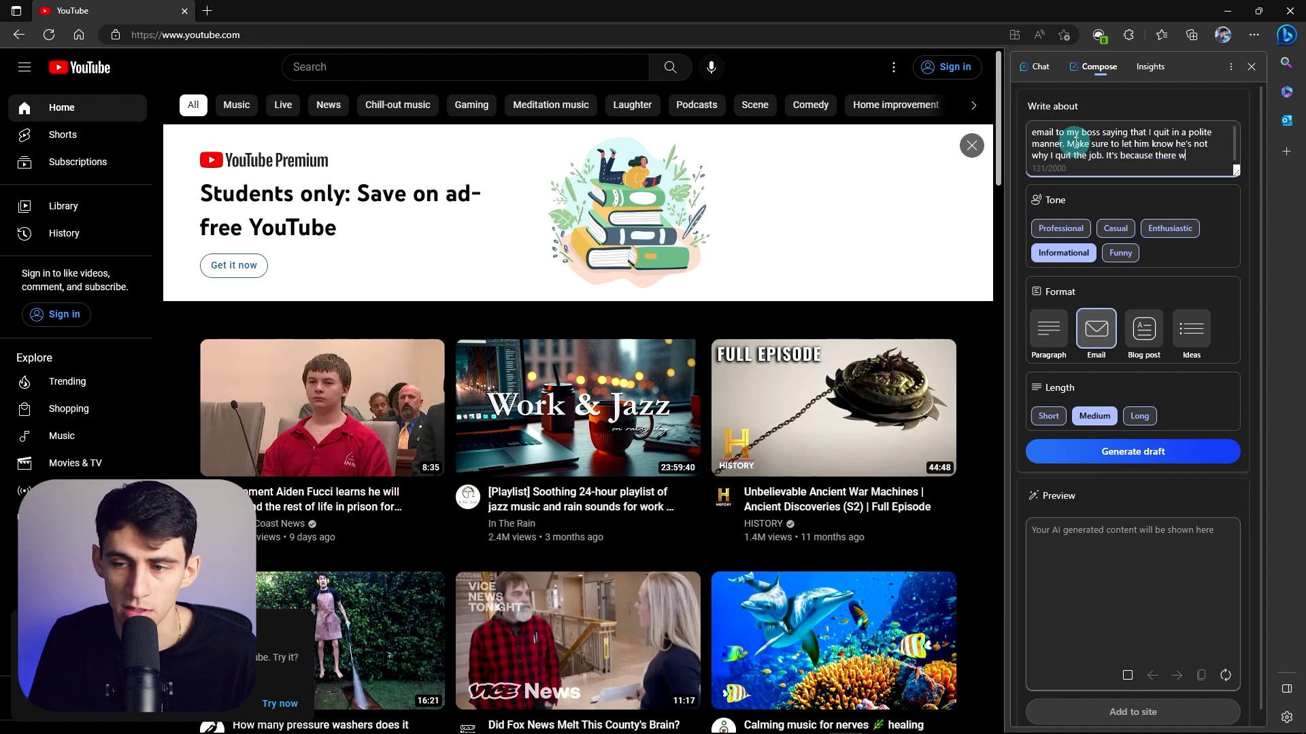
{"action": "type", "text": "ough food in the office"}
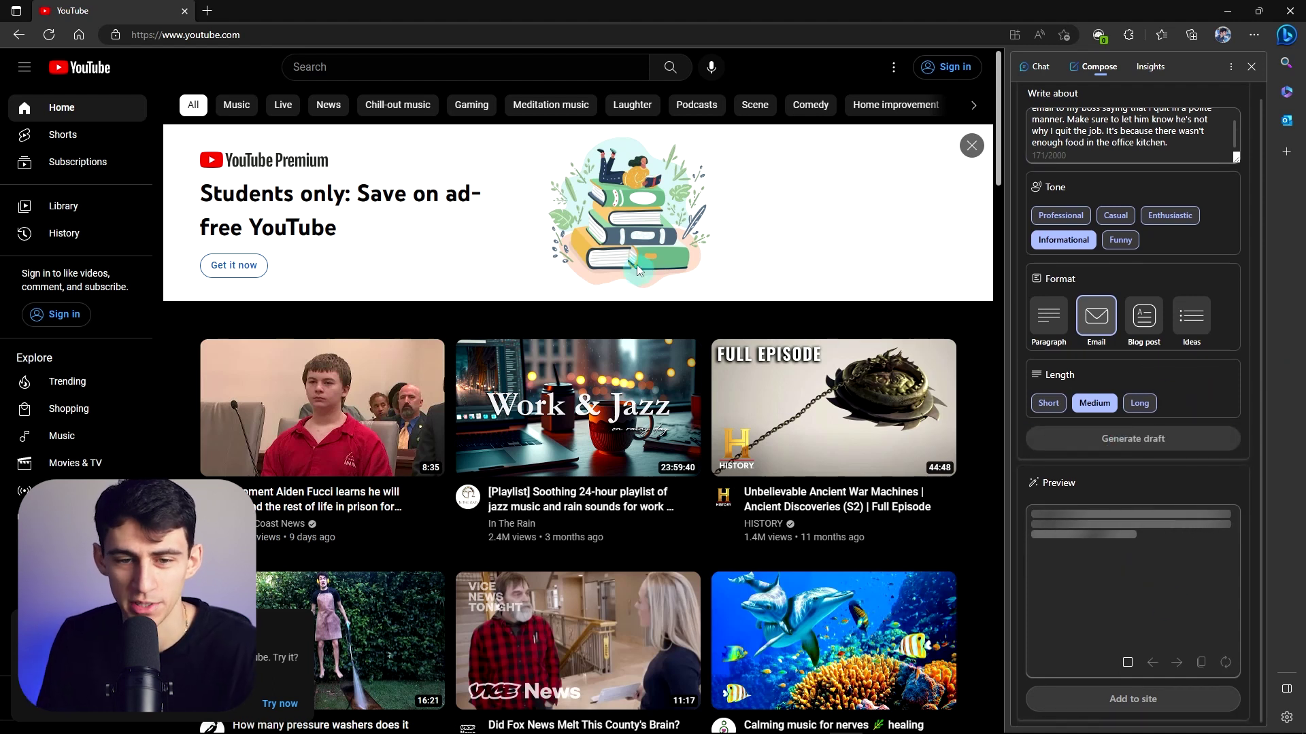
Step: Load reddit.com and read the generated resignation email, from "Dear Boss" to the sign-off, in the Compose preview
{"action": "left_click", "coordinate": [519, 39]}
{"action": "type", "text": "reddit.com"}
{"action": "key", "text": "Return"}
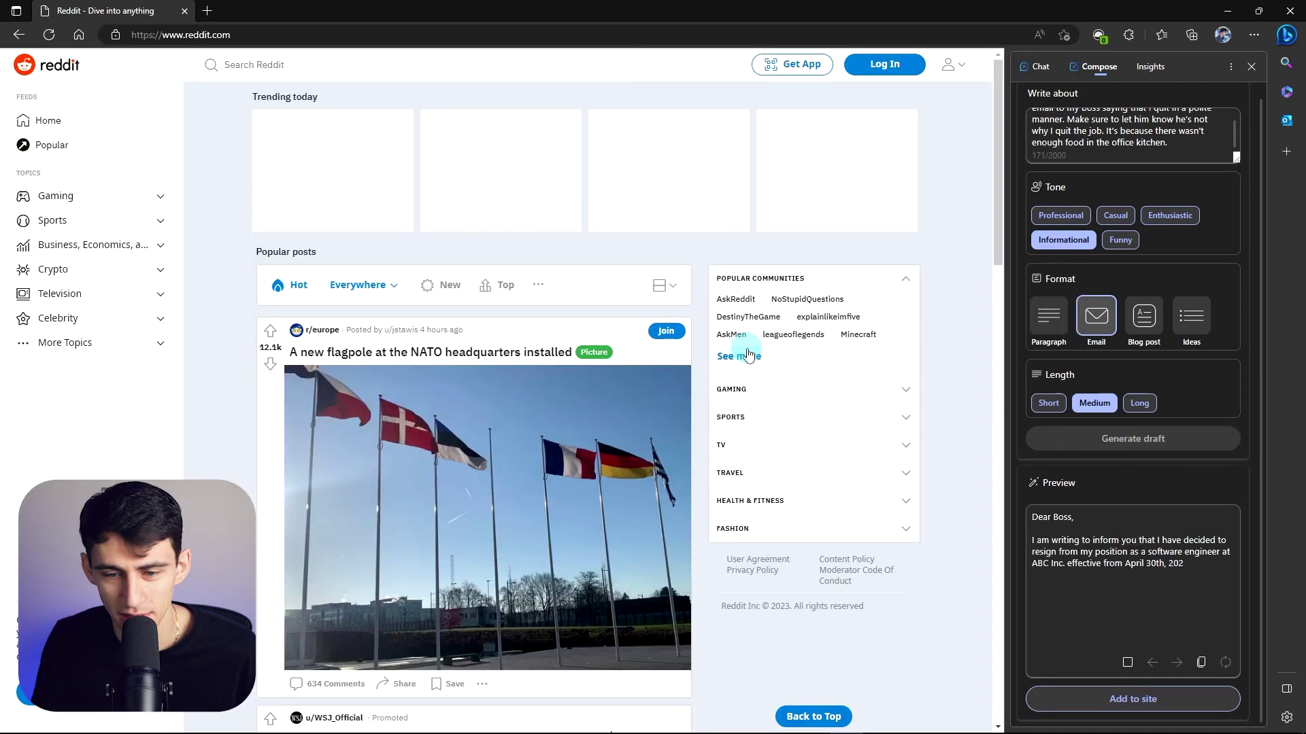
{"action": "scroll", "coordinate": [748, 326], "scroll_direction": "down", "scroll_amount": 2}
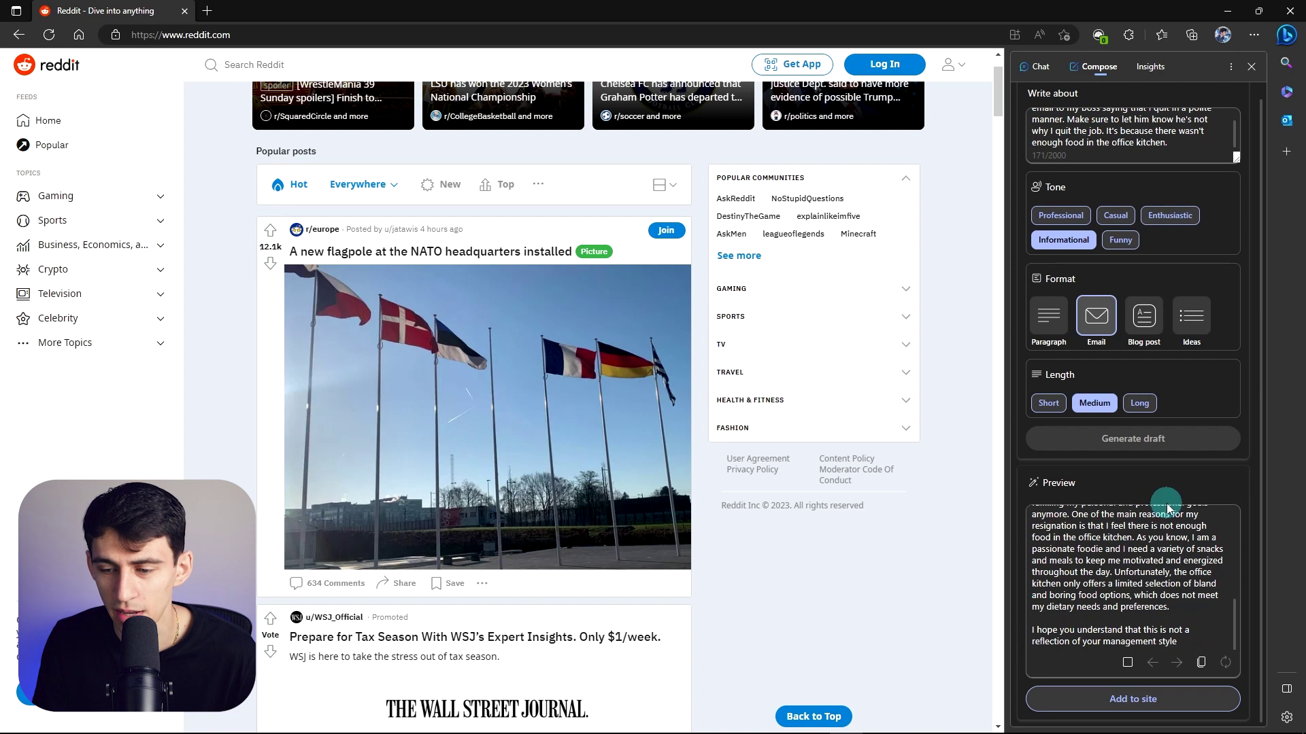
{"action": "scroll", "coordinate": [1165, 560], "scroll_direction": "up", "scroll_amount": 1}
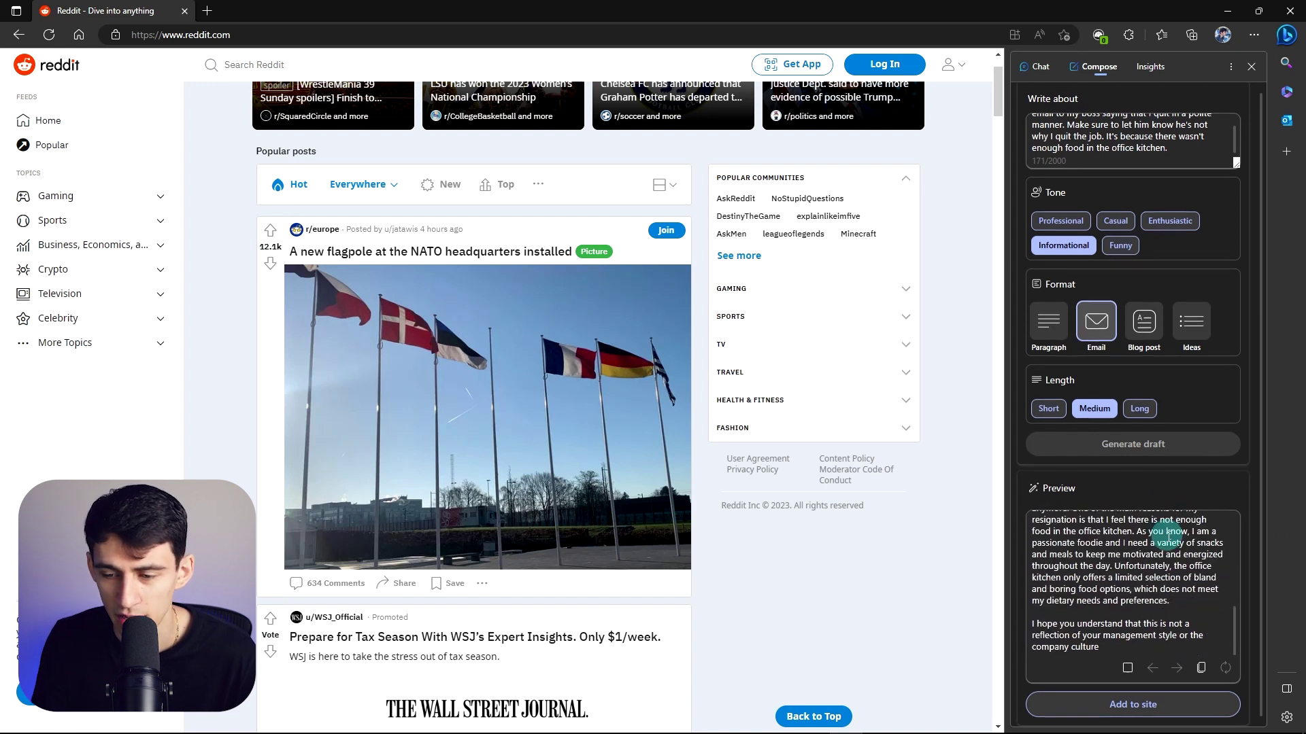
{"action": "scroll", "coordinate": [1168, 535], "scroll_direction": "up", "scroll_amount": 10}
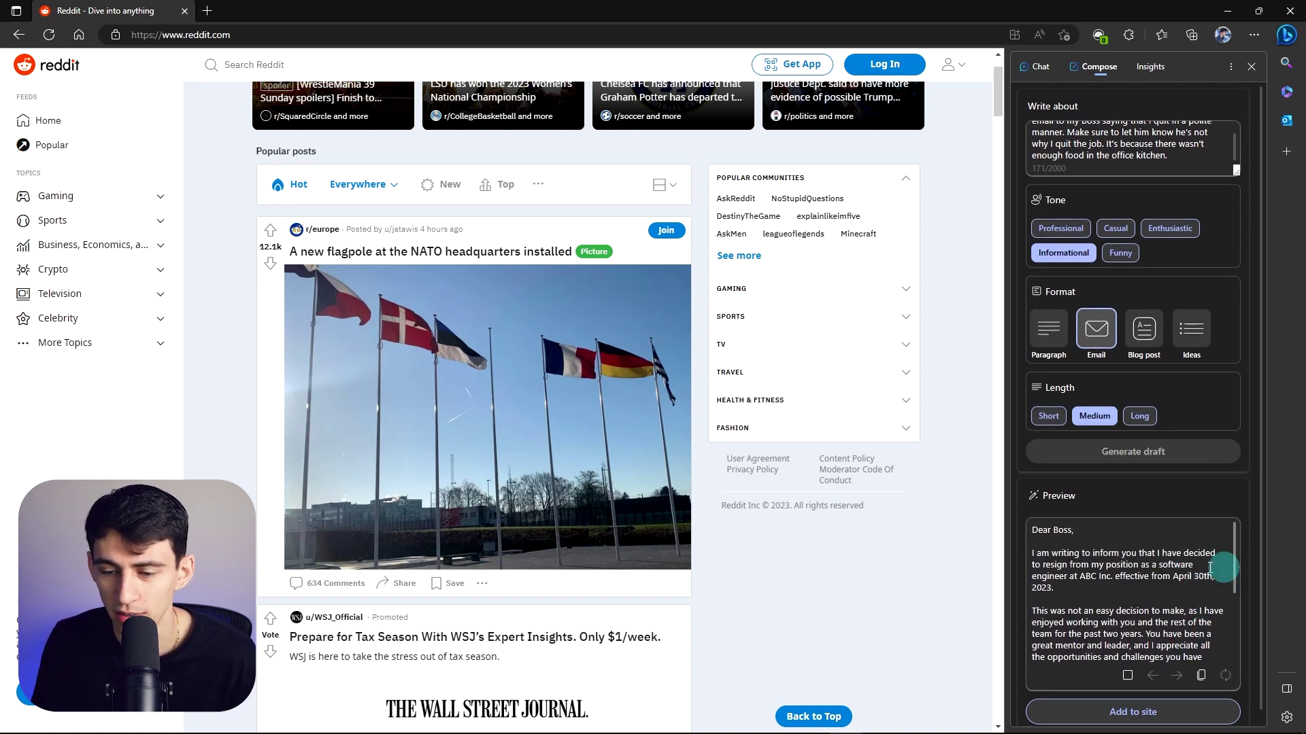
{"action": "scroll", "coordinate": [1217, 598], "scroll_direction": "down", "scroll_amount": 10}
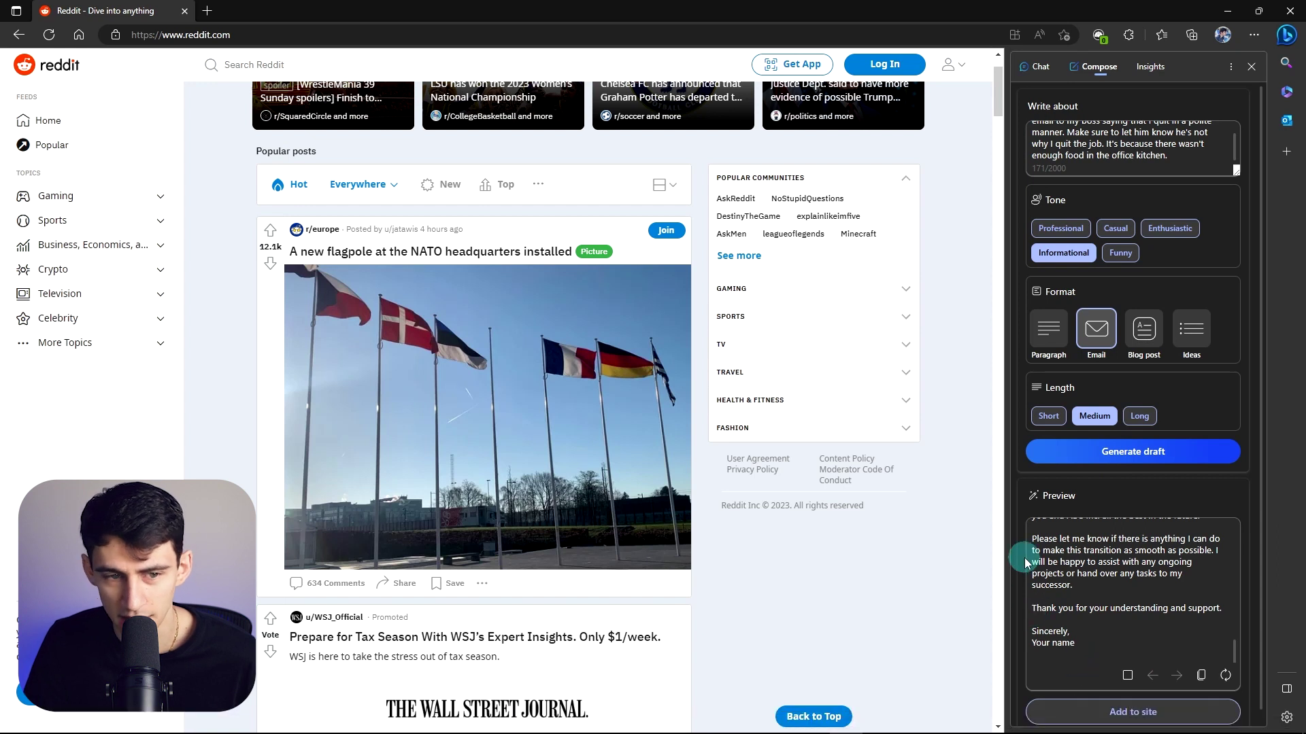
Step: Insert the draft into Reddit's search box, clear it all, then open Gmail with a new message
{"action": "left_click", "coordinate": [325, 64]}
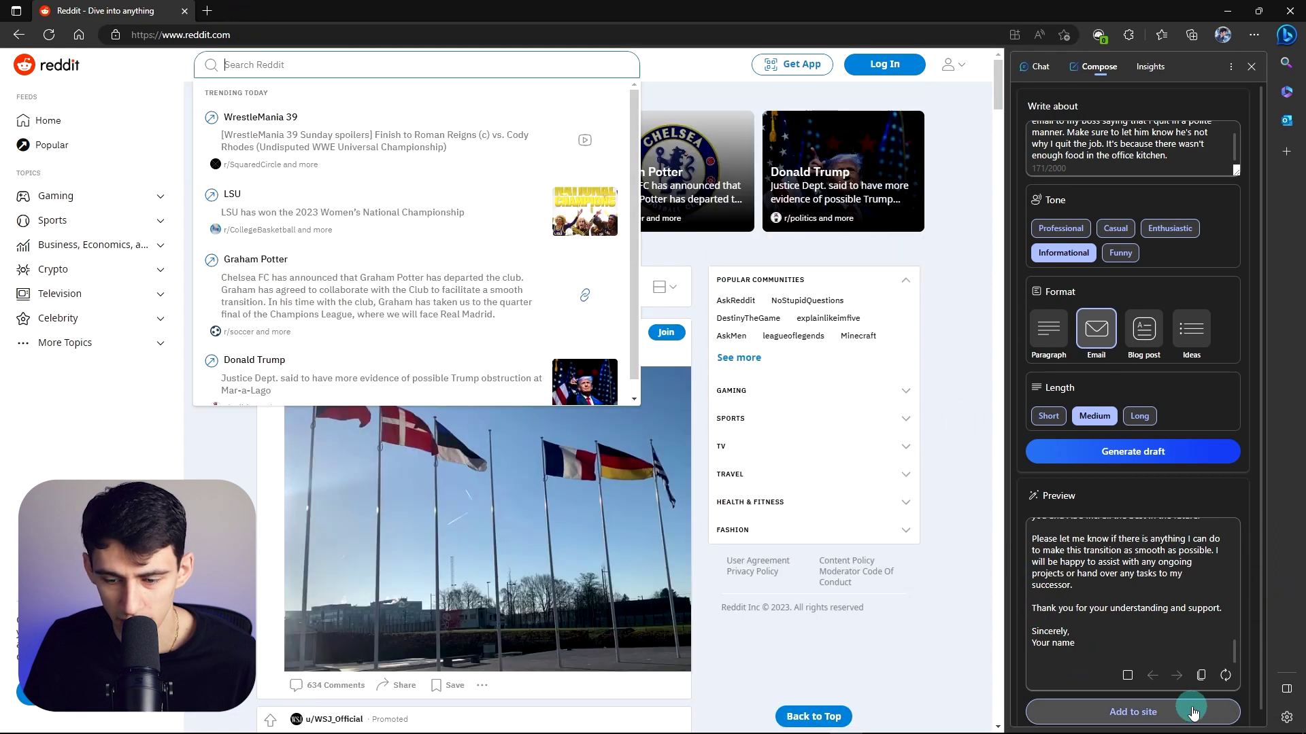
{"action": "left_click", "coordinate": [1192, 712]}
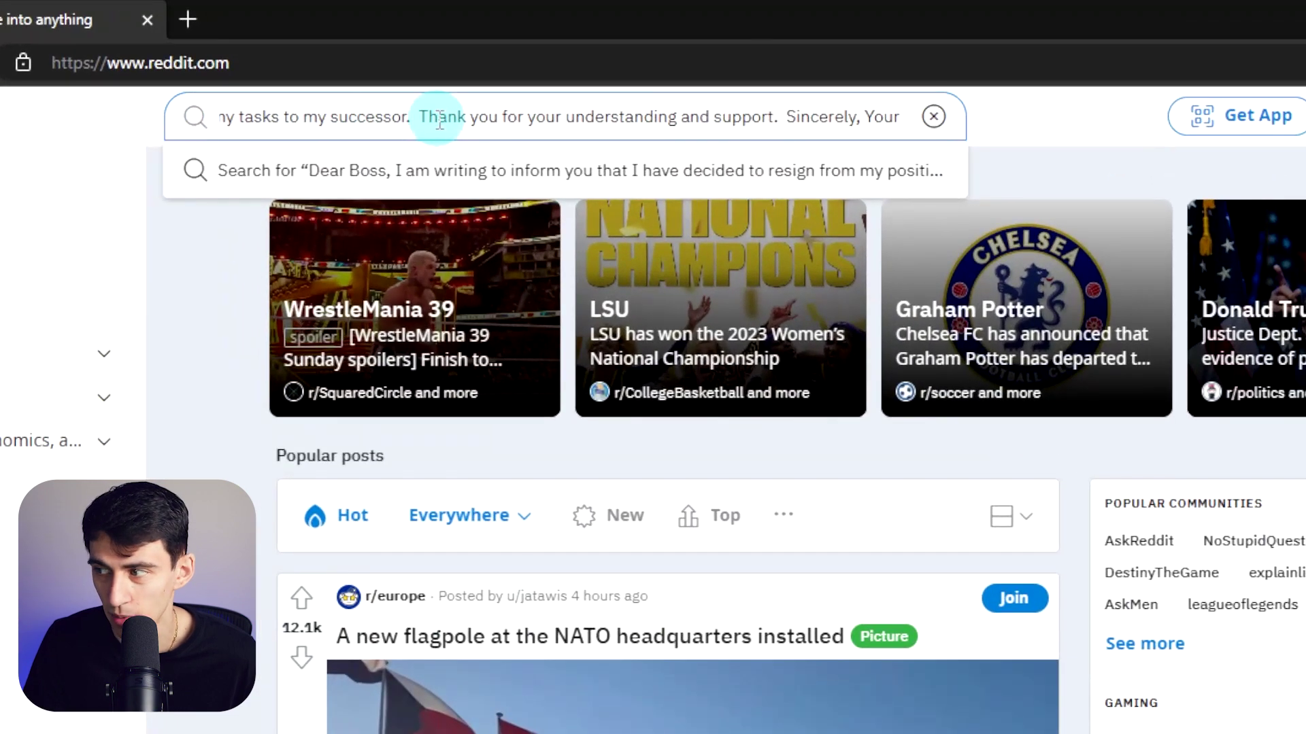
{"action": "key", "text": "ctrl+a"}
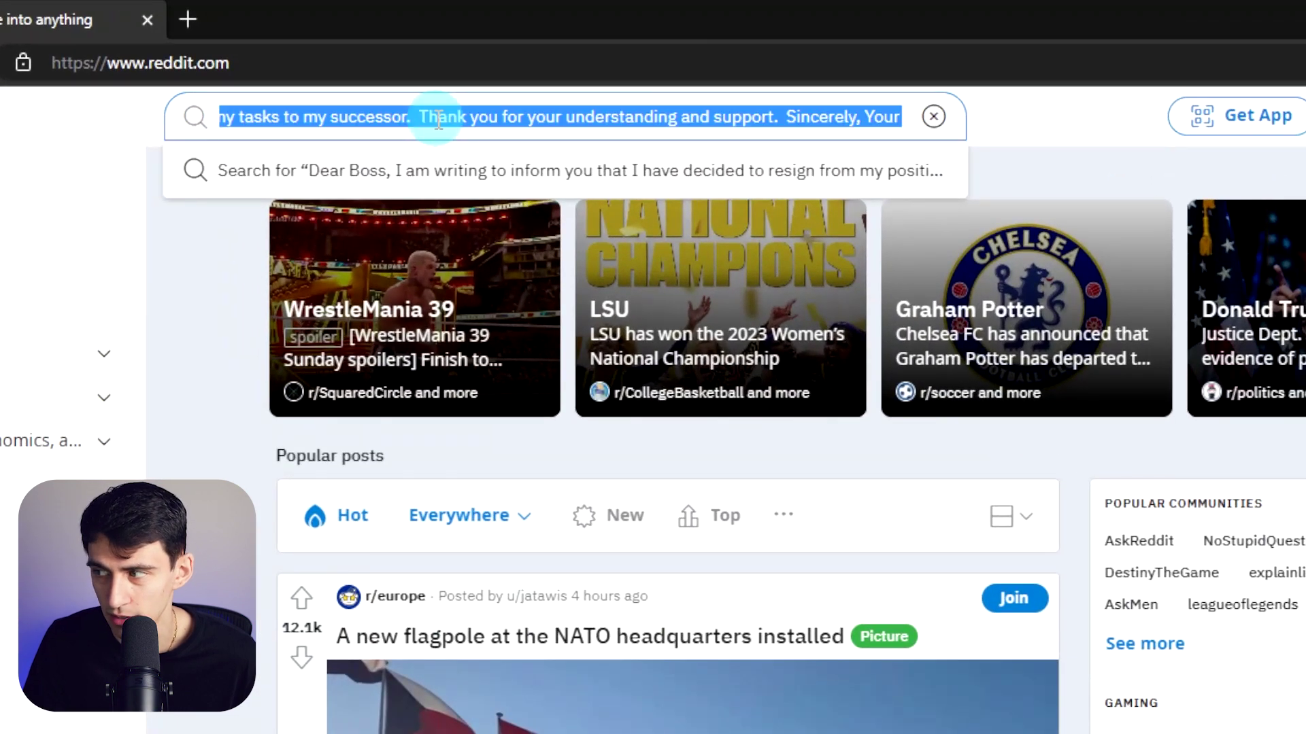
{"action": "key", "text": "BackSpace"}
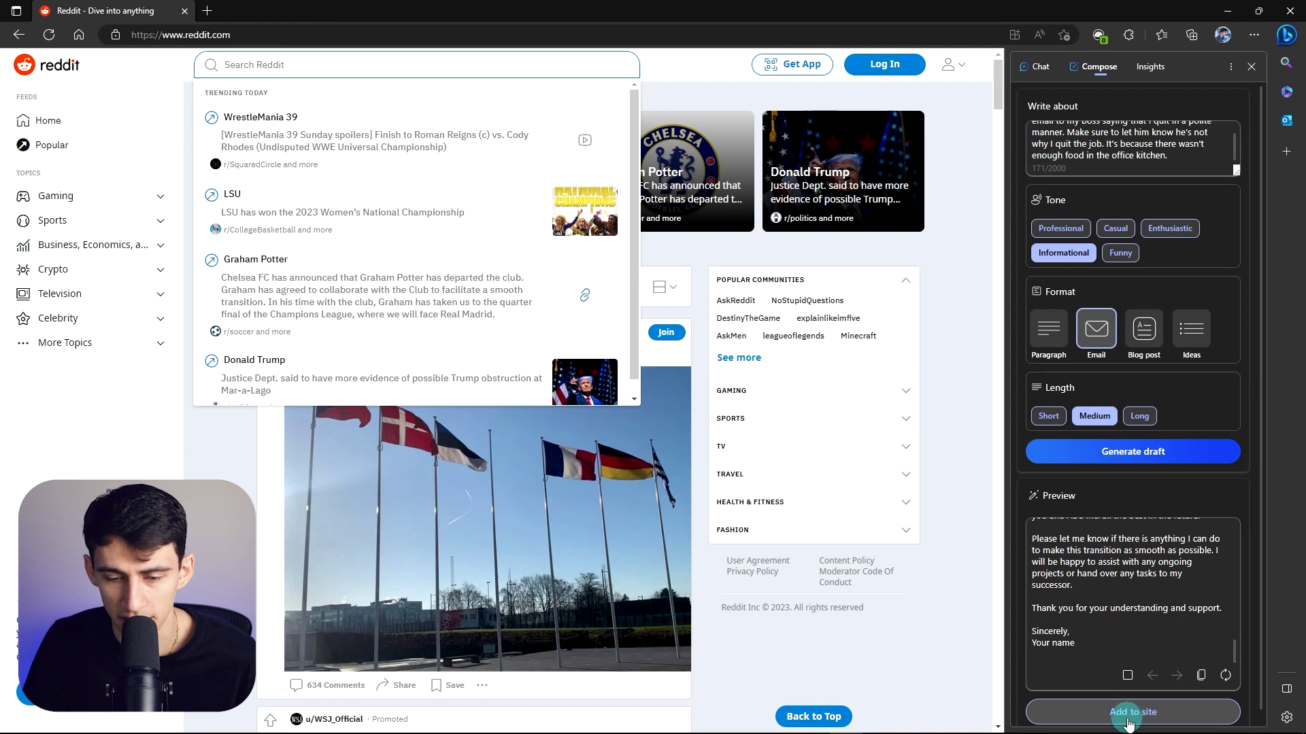
{"action": "left_click", "coordinate": [334, 60]}
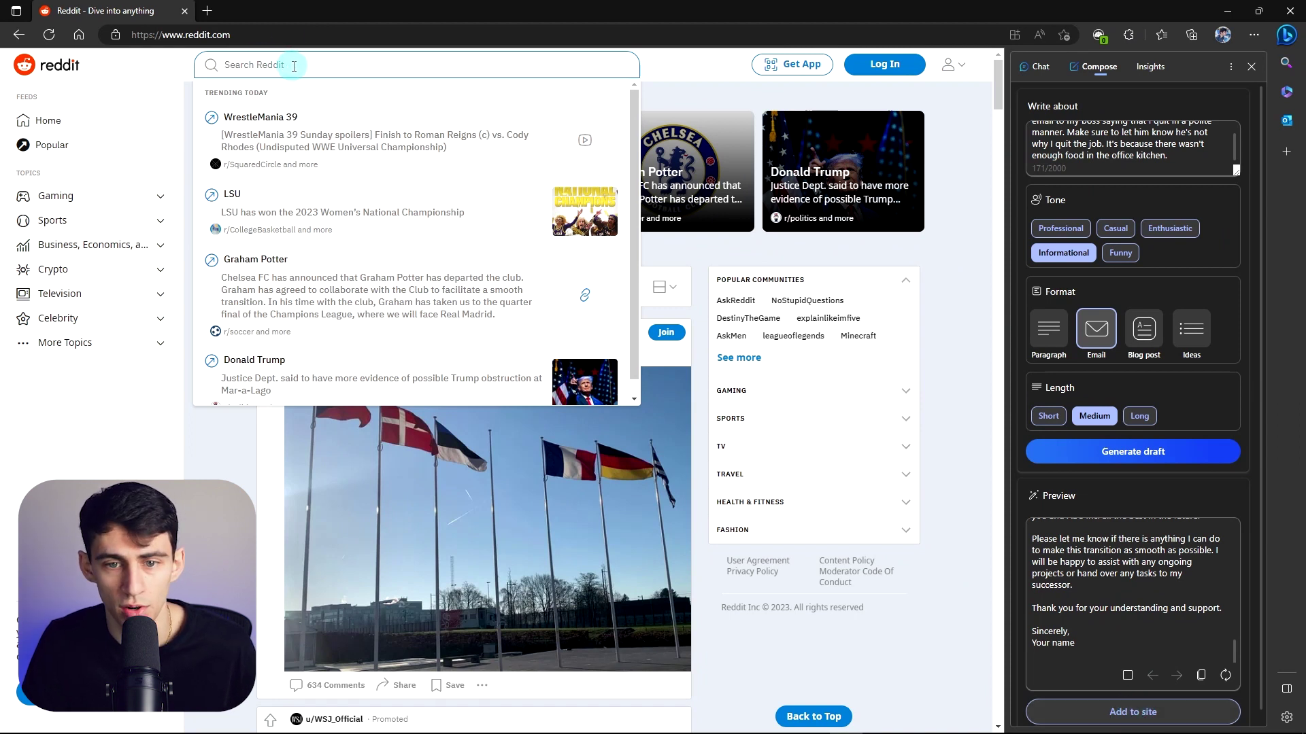
{"action": "left_click", "coordinate": [204, 34]}
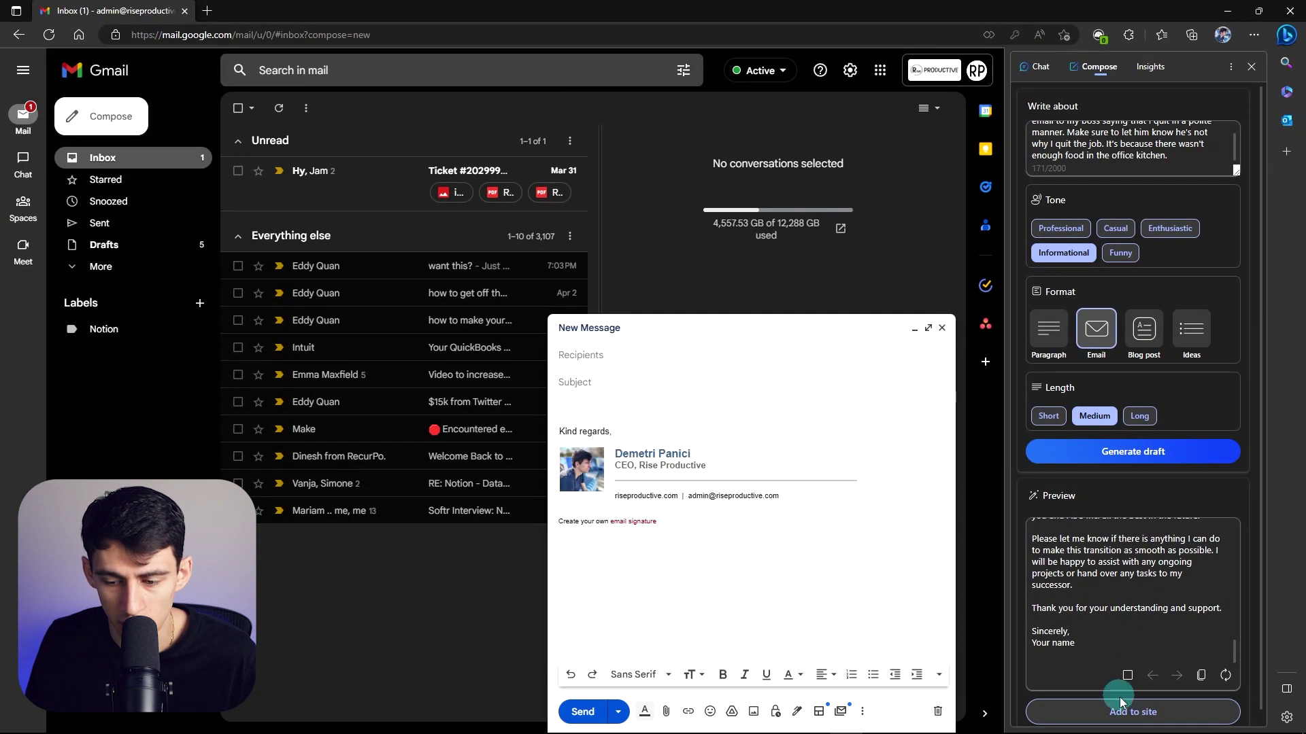
Step: Insert the generated resignation email into the Gmail New Message body and scroll through it
{"action": "left_click", "coordinate": [1127, 714]}
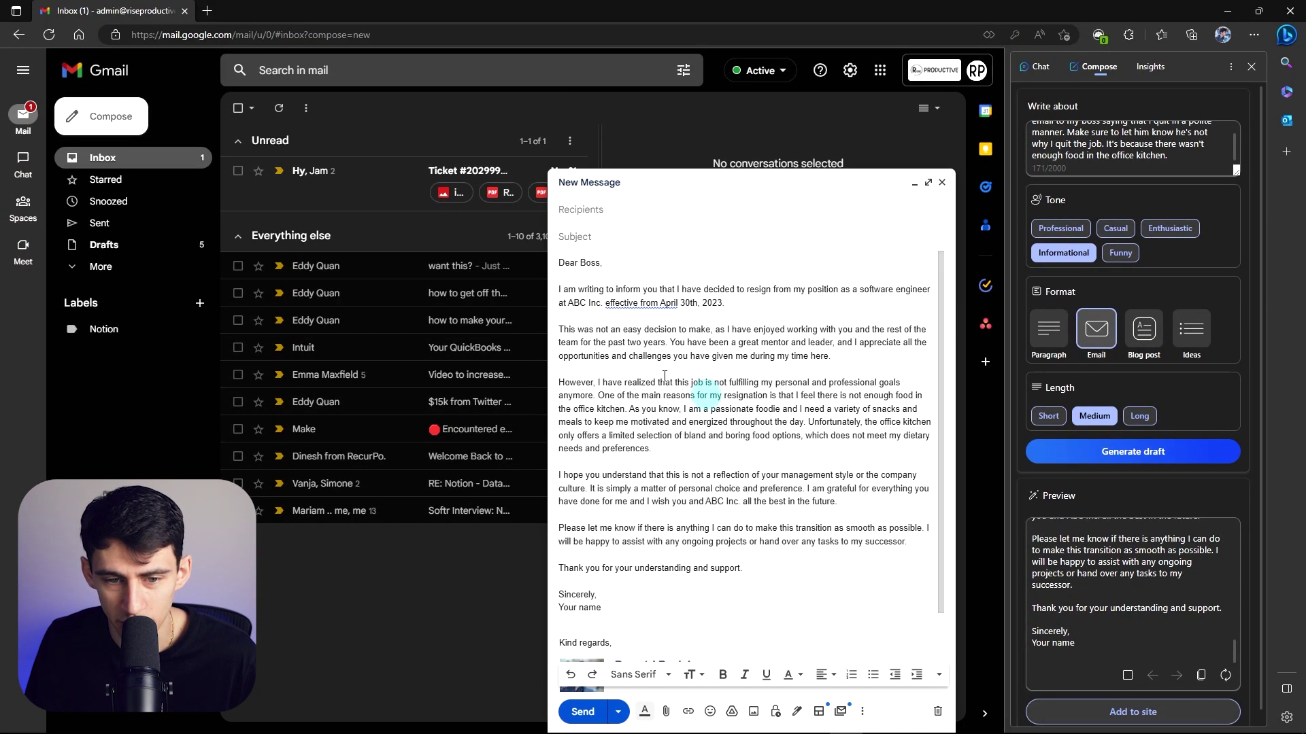
{"action": "left_click", "coordinate": [592, 258]}
{"action": "left_click", "coordinate": [931, 322]}
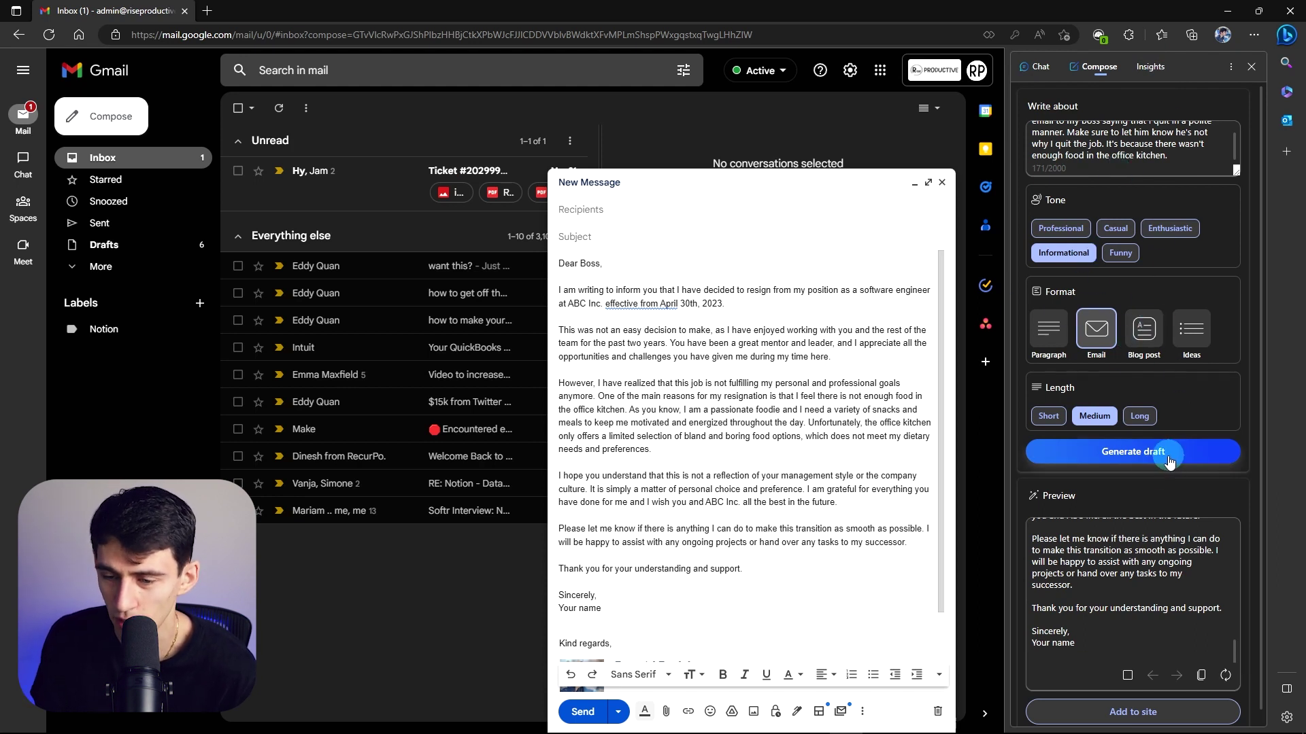
{"action": "scroll", "coordinate": [1166, 539], "scroll_direction": "down", "scroll_amount": 1}
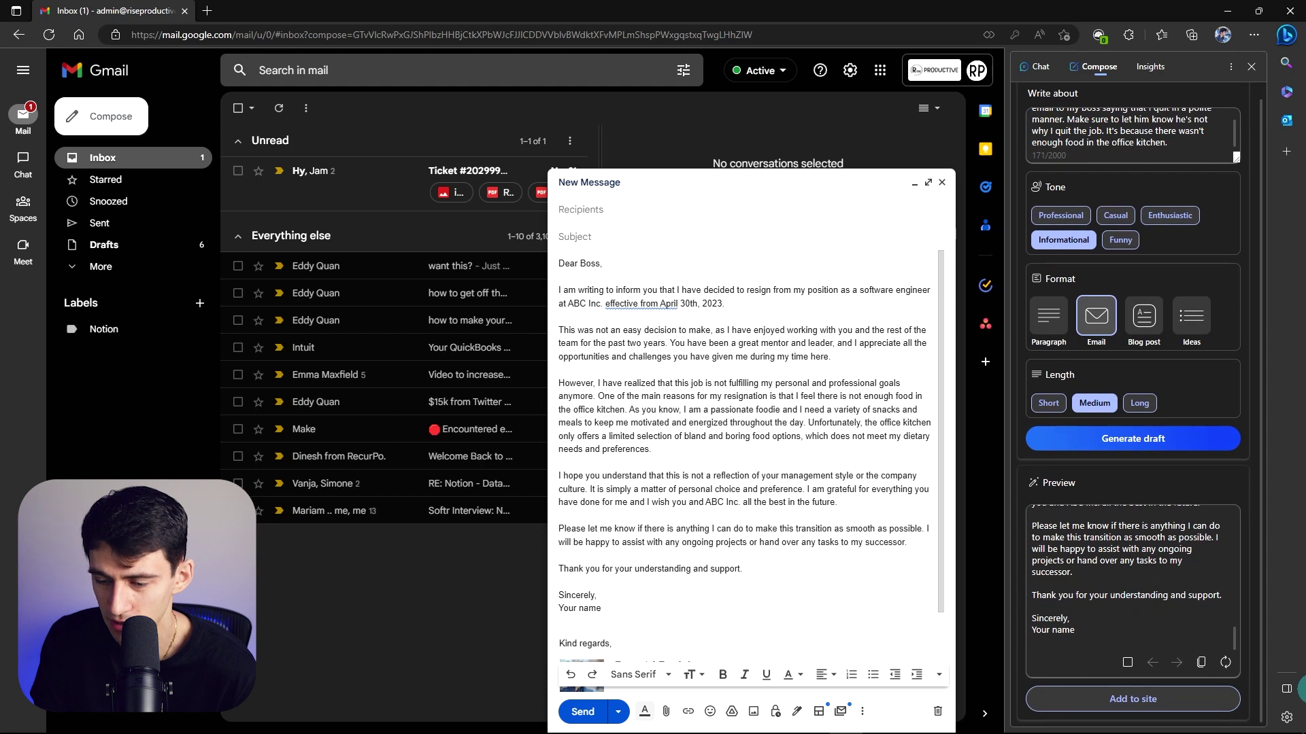
{"action": "scroll", "coordinate": [1267, 703], "scroll_direction": "up", "scroll_amount": 1}
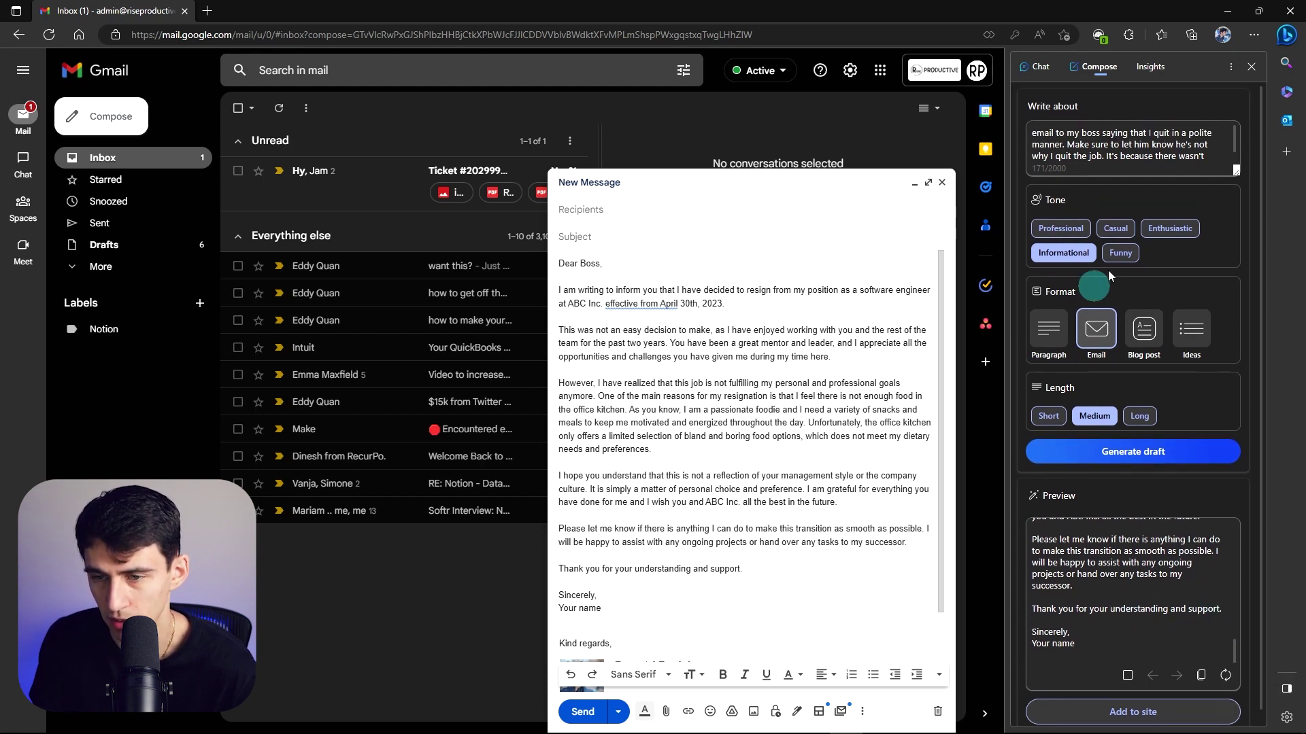
Step: Show the sidebar's site insights for Gmail
{"action": "left_click", "coordinate": [1093, 63]}
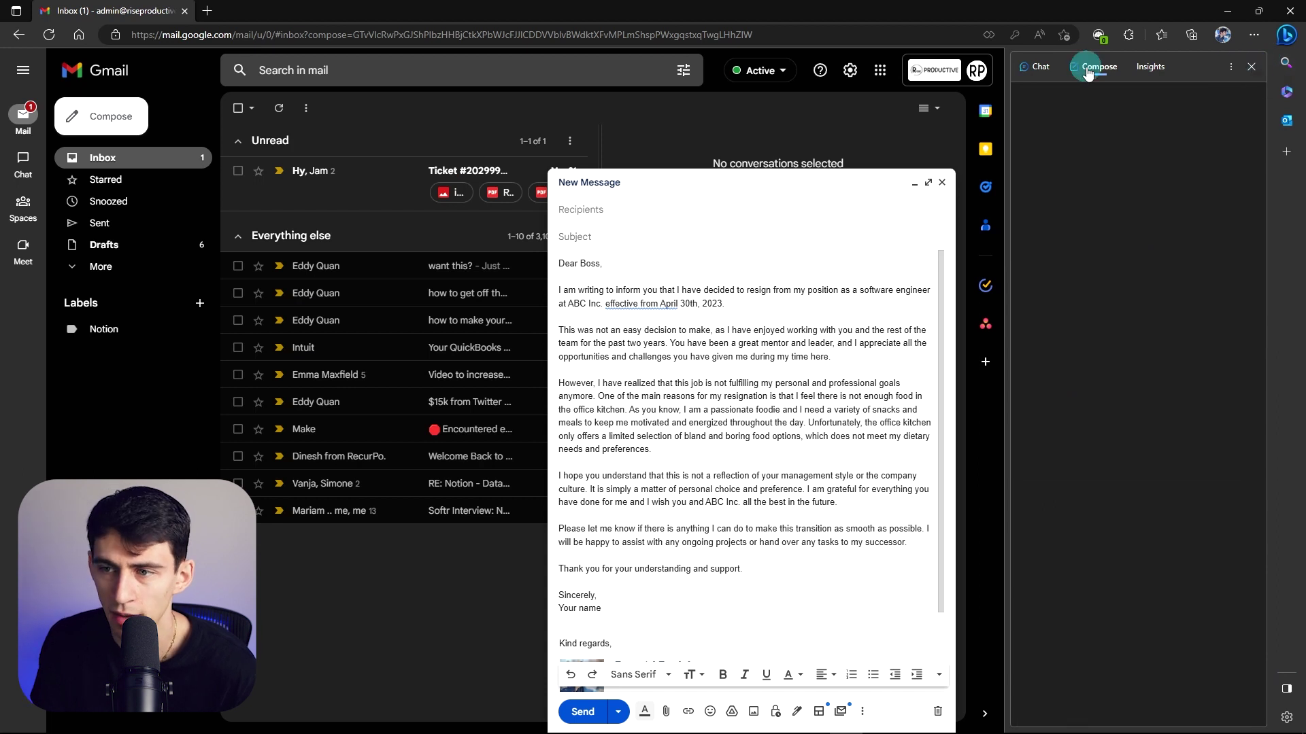
{"action": "left_click", "coordinate": [1151, 68]}
{"action": "left_click", "coordinate": [1107, 148]}
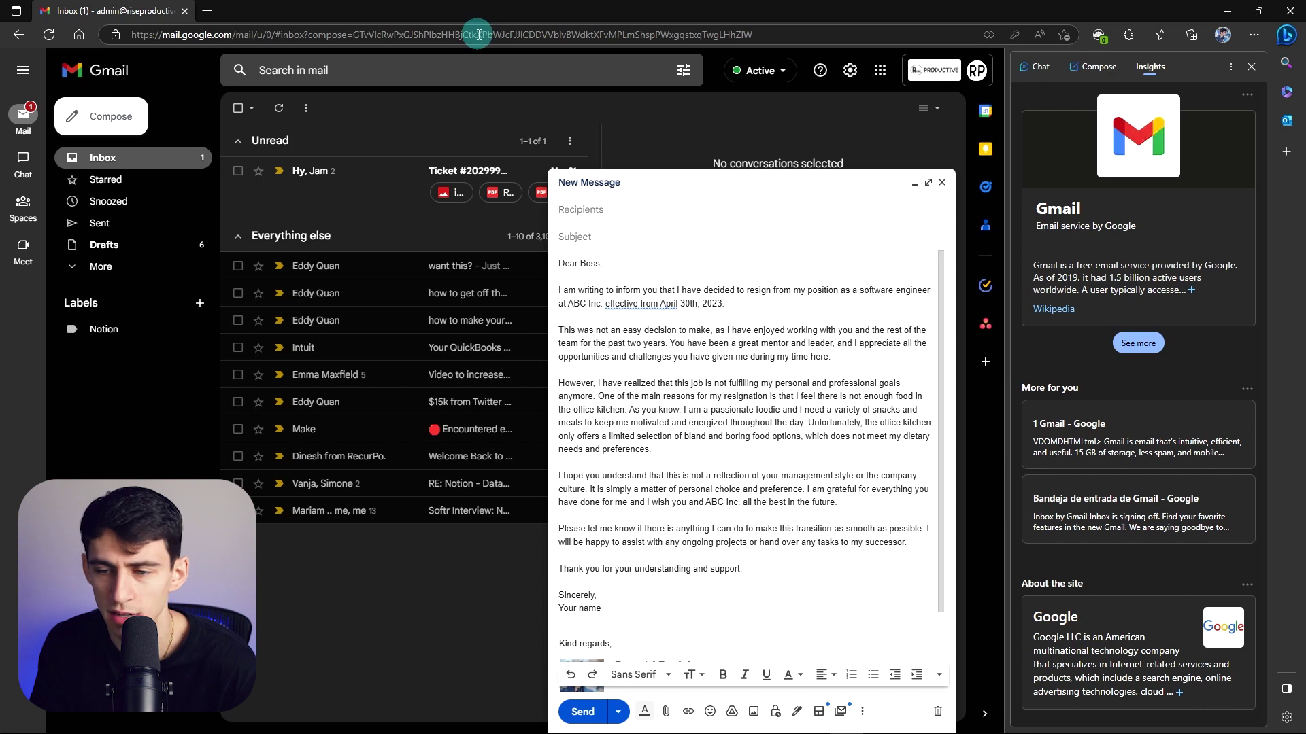
Step: Open youtube.com in a new tab and expand its insights card with See more
{"action": "left_click", "coordinate": [208, 11]}
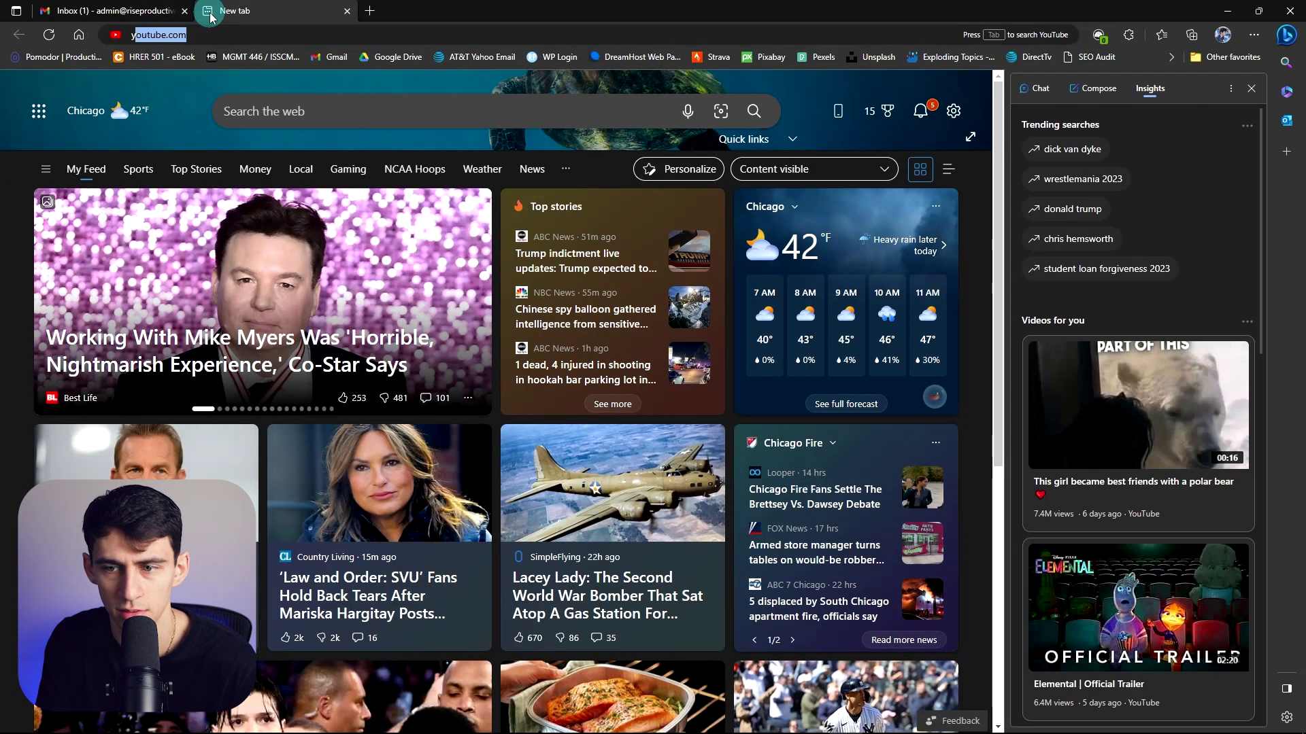
{"action": "type", "text": "you"}
{"action": "key", "text": "Return"}
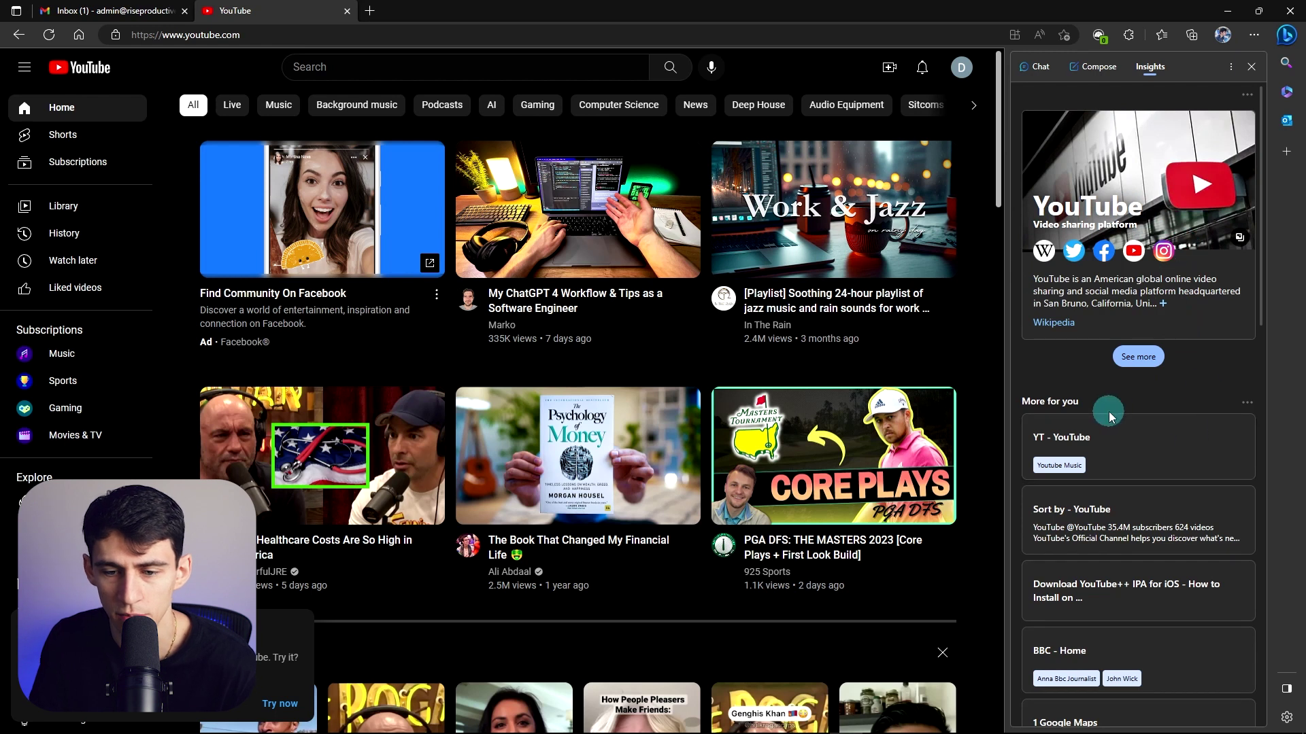
{"action": "left_click", "coordinate": [1131, 361]}
{"action": "scroll", "coordinate": [1143, 491], "scroll_direction": "down", "scroll_amount": 3}
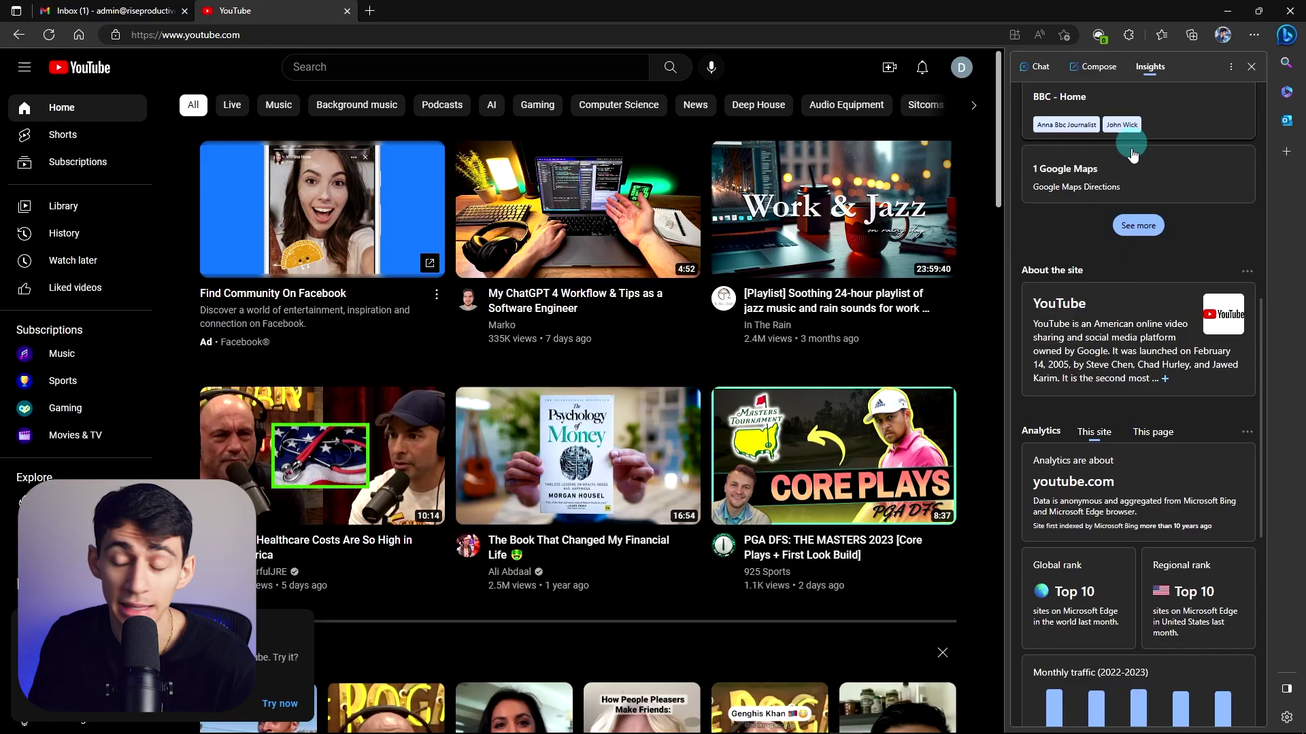
{"action": "scroll", "coordinate": [1138, 253], "scroll_direction": "up", "scroll_amount": 5}
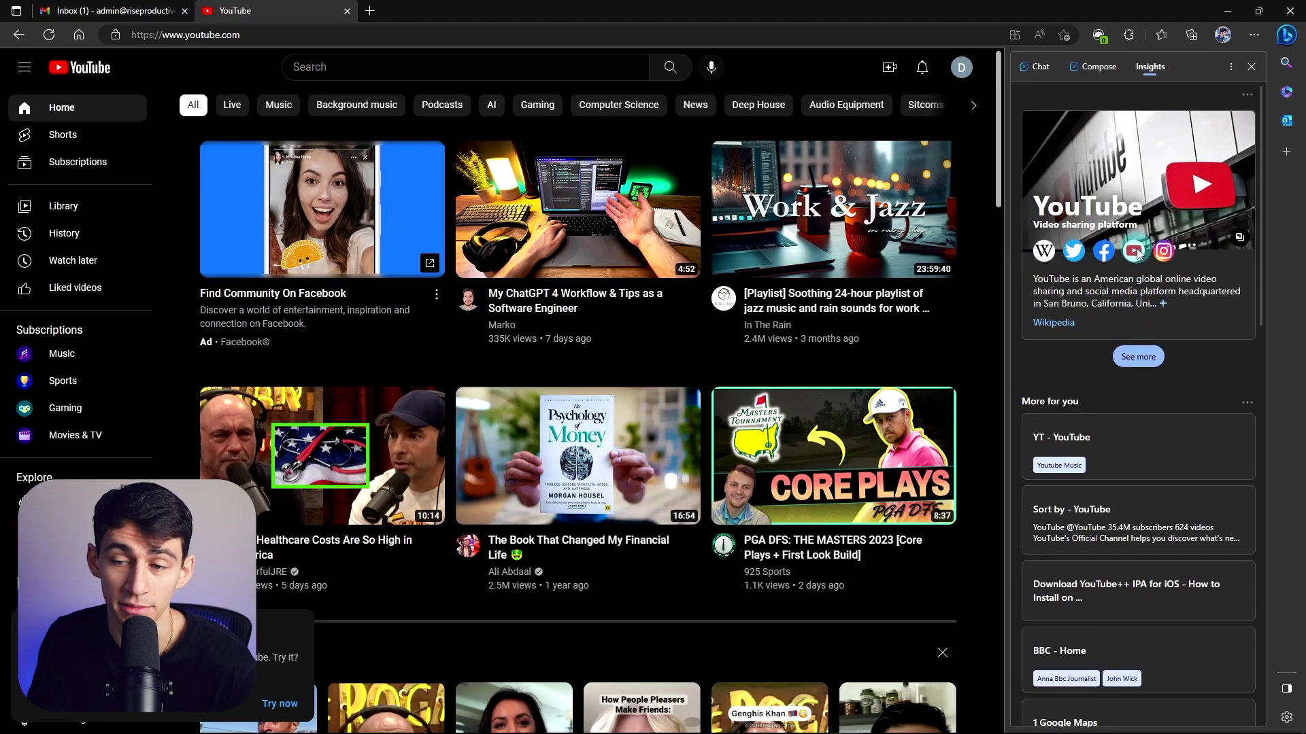